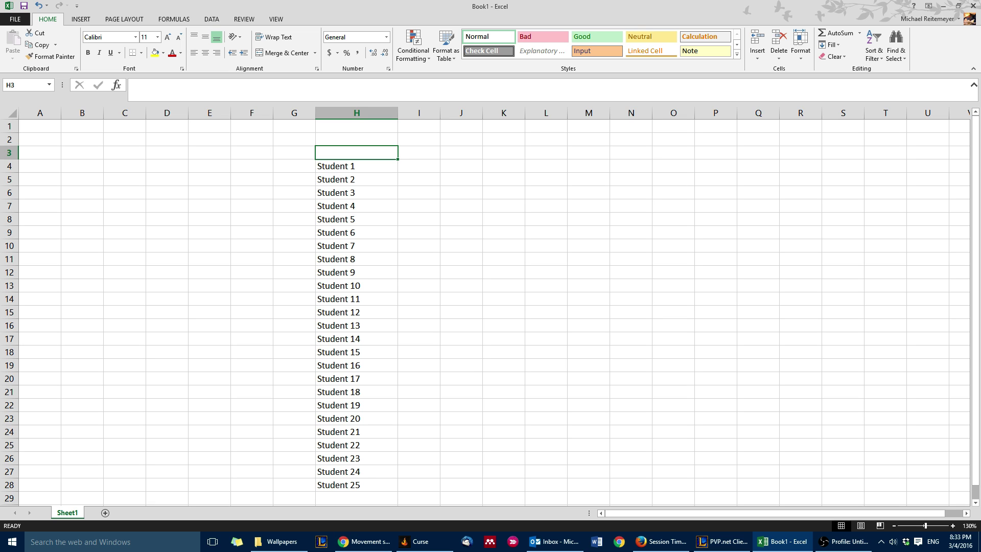
# Enter the header "Group" in G3 and assign group number 1 to Students 1 through 4 below it
pyautogui.click(294, 152)
pyautogui.write('Group')
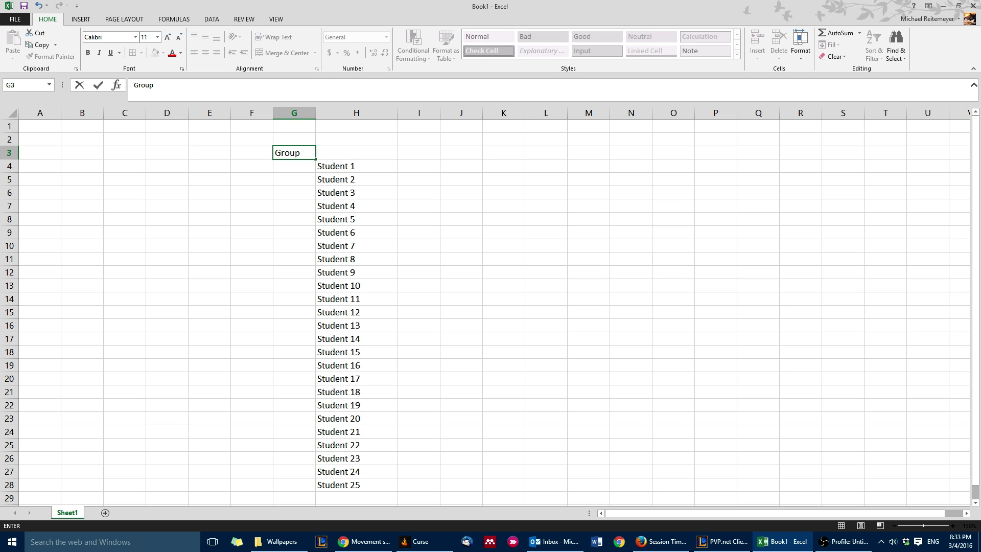
pyautogui.press('Return')
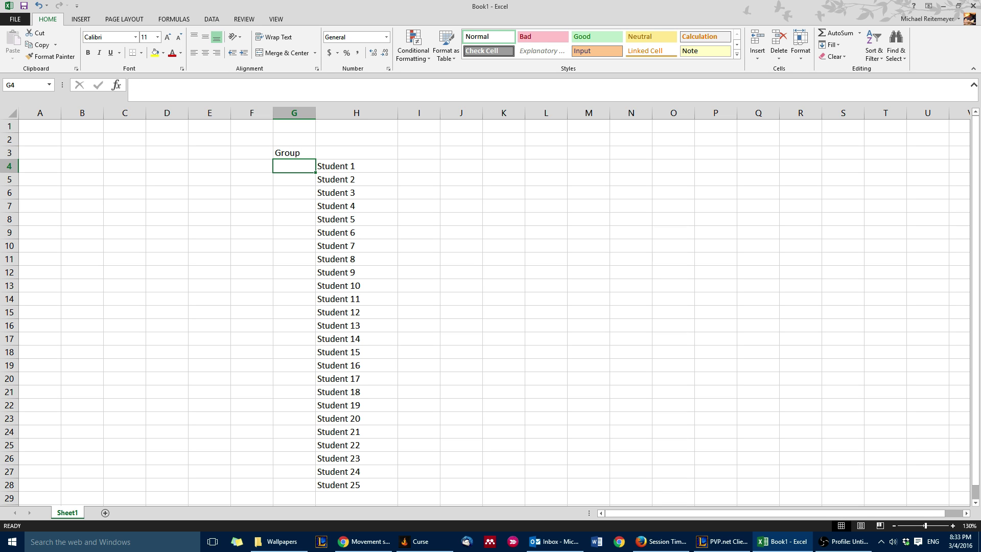
pyautogui.write('1')
pyautogui.press('Return')
pyautogui.write('1')
pyautogui.press('Return')
pyautogui.write('1')
pyautogui.press('Return')
pyautogui.write('1')
pyautogui.press('Return')
# Assign group number 2 to Students 5 through 8 in the Group column
pyautogui.write('2')
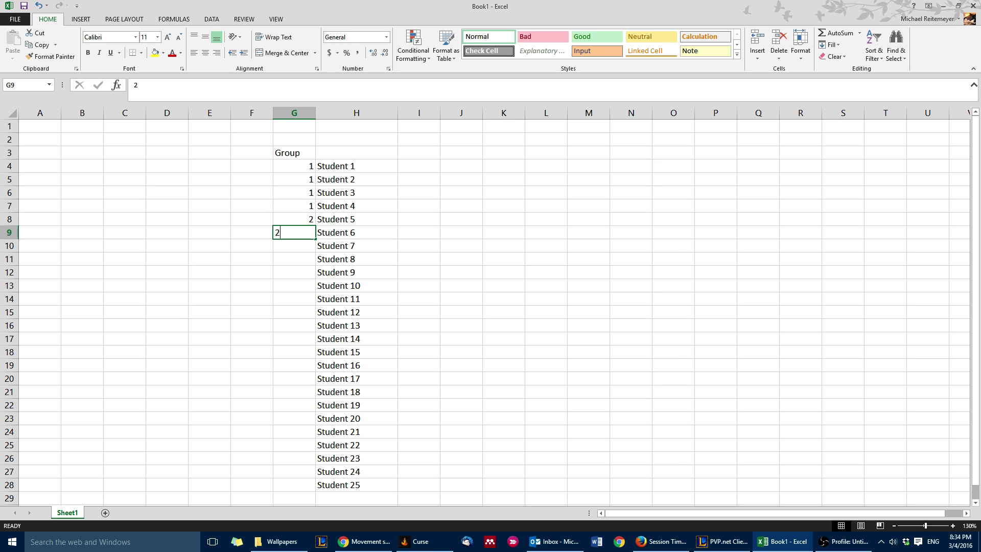
pyautogui.press('Return')
pyautogui.write('2')
pyautogui.press('Return')
pyautogui.write('2')
pyautogui.press('Return')
pyautogui.write('2')
pyautogui.press('Return')
# Assign group number 3 to Students 9 through 12 in the Group column
pyautogui.write('3')
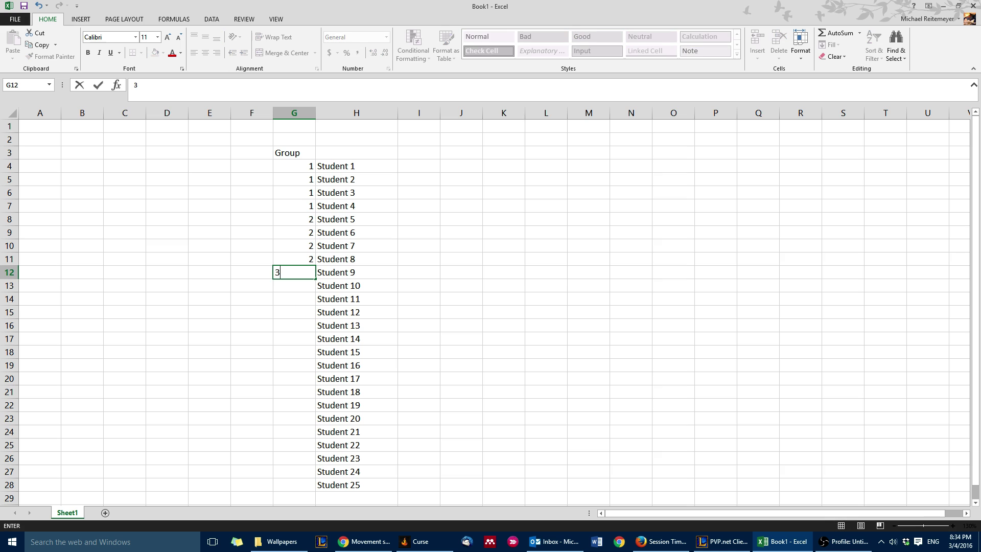
pyautogui.press('Return')
pyautogui.write('3')
pyautogui.press('Return')
pyautogui.write('3')
pyautogui.press('Return')
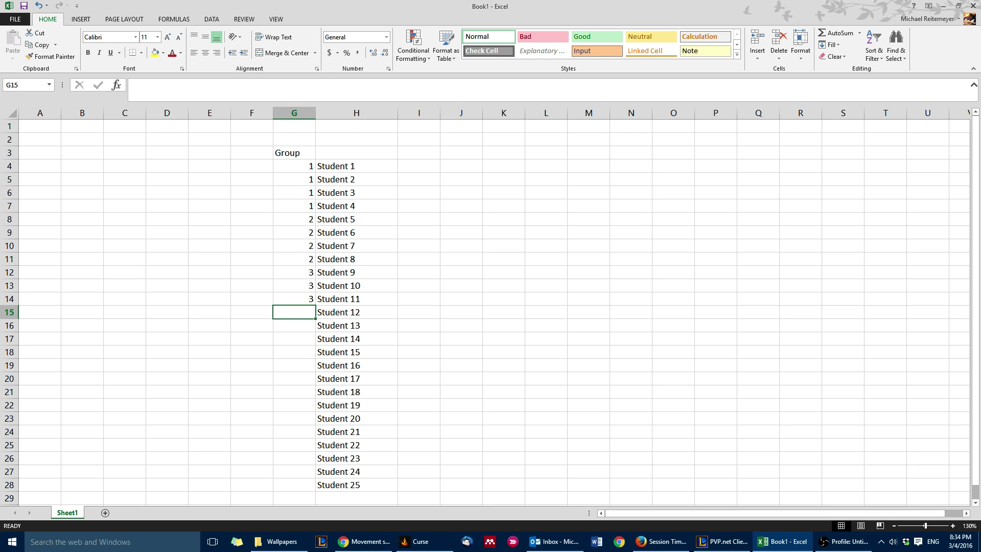
pyautogui.write('3')
pyautogui.press('Return')
# Assign group number 4 to Students 13 through 16 in the Group column
pyautogui.write('4')
pyautogui.press('Return')
pyautogui.write('4')
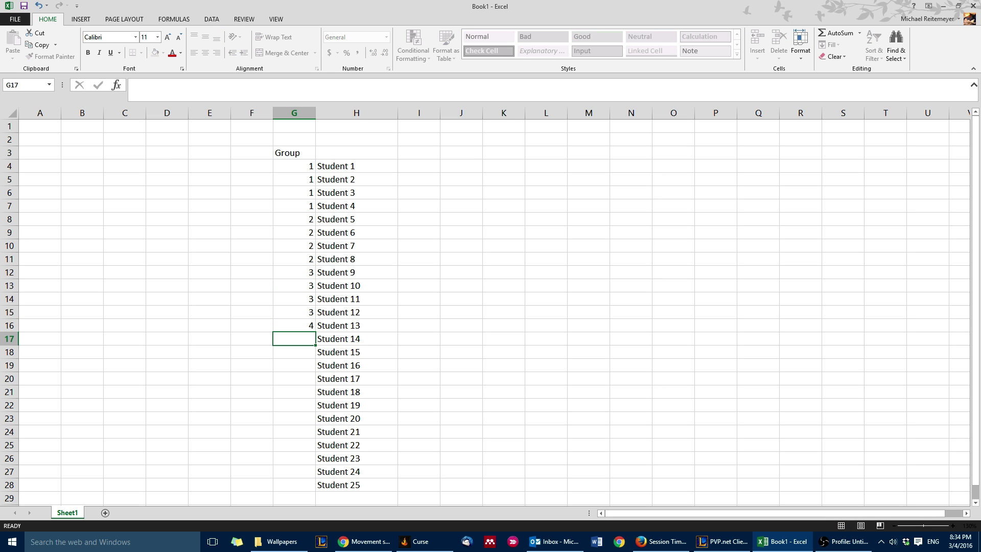
pyautogui.press('Return')
pyautogui.write('4')
pyautogui.press('Return')
pyautogui.write('4')
pyautogui.press('Return')
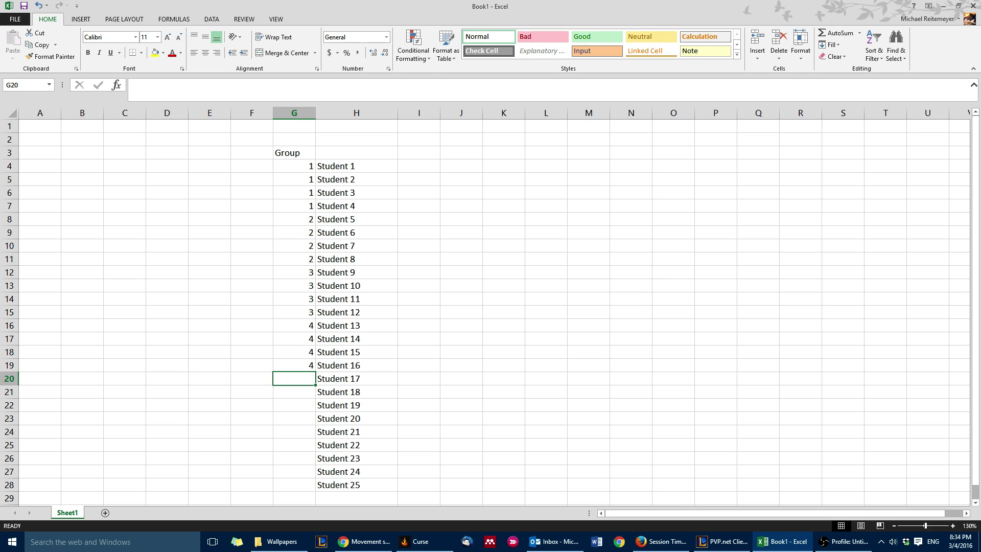
# Assign group number 5 to Students 17 through 19 and group number 6 to Students 20 through 22
pyautogui.write('5 5 5 6 6')
pyautogui.press('Return')
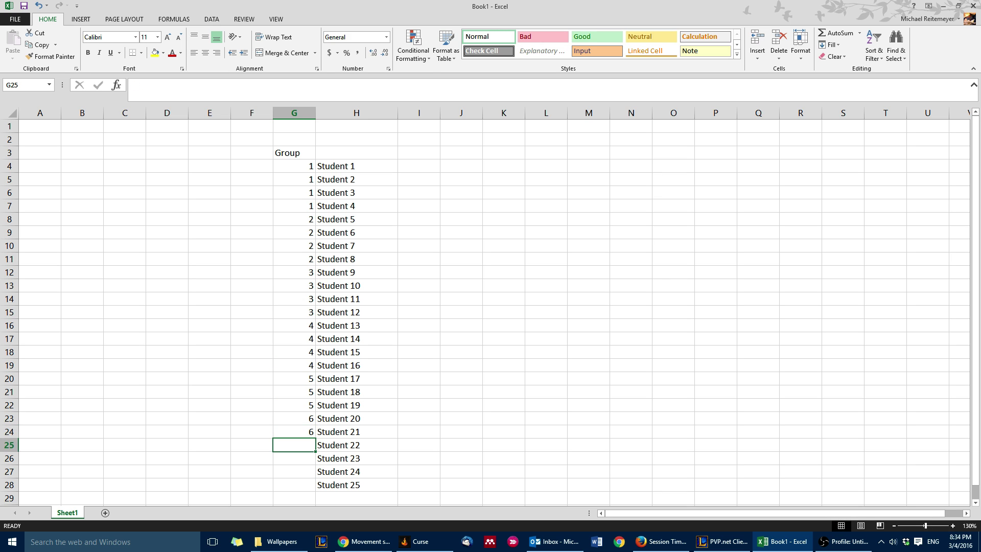
pyautogui.write('6')
pyautogui.press('Return')
# Assign group number 7 to Students 23 through 25 in the Group column
pyautogui.write('7')
pyautogui.press('Return')
pyautogui.write('7')
pyautogui.press('Return')
pyautogui.write('7')
pyautogui.press('Return')
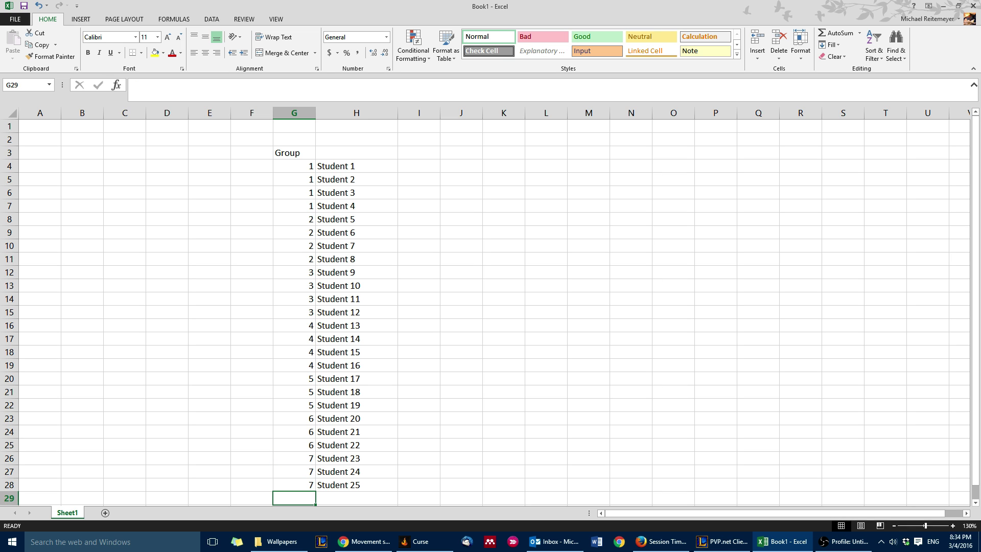
# Center the contents of the whole Group column G horizontally
pyautogui.click(293, 484)
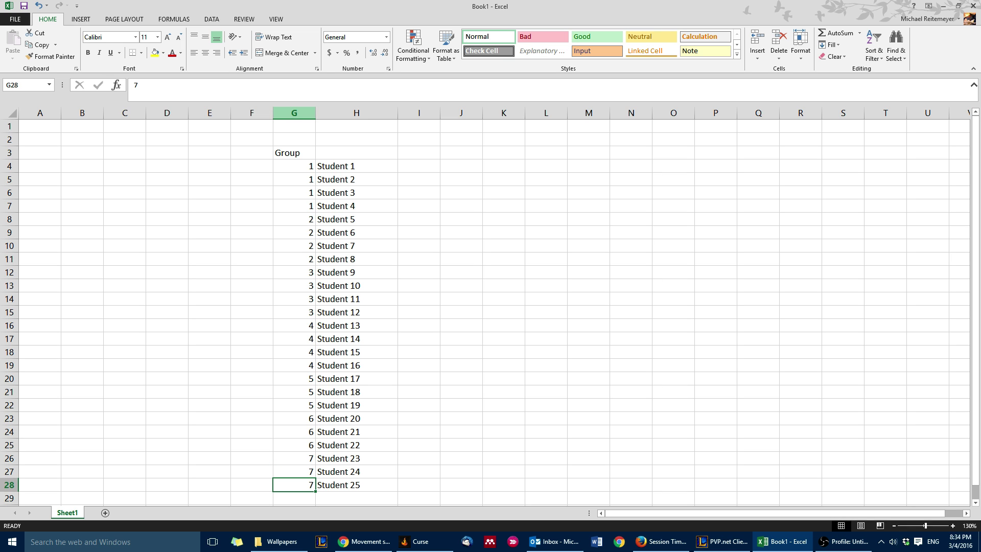
pyautogui.click(294, 112)
pyautogui.click(205, 53)
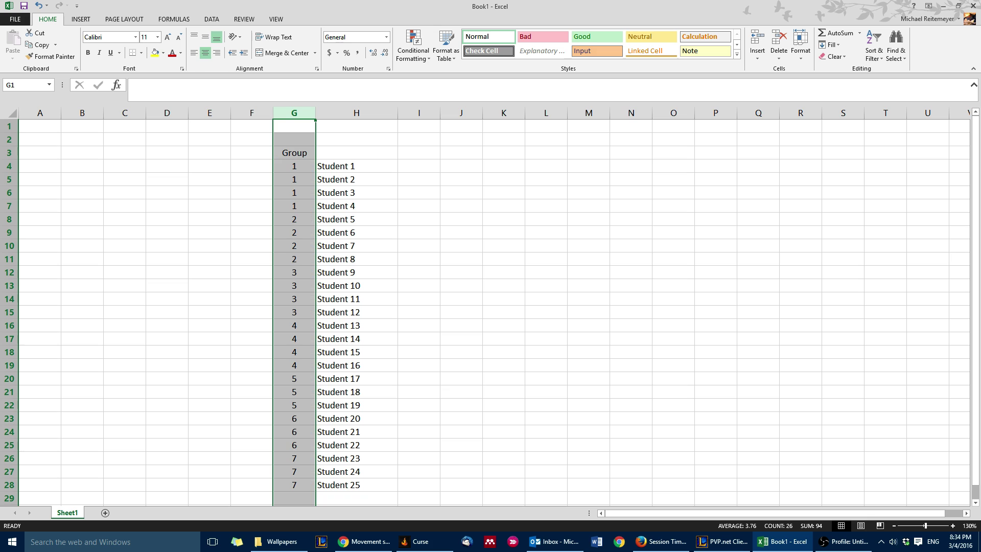
# Enter the formula =RAND() in cell I4 beside the first student
pyautogui.click(356, 152)
pyautogui.click(418, 166)
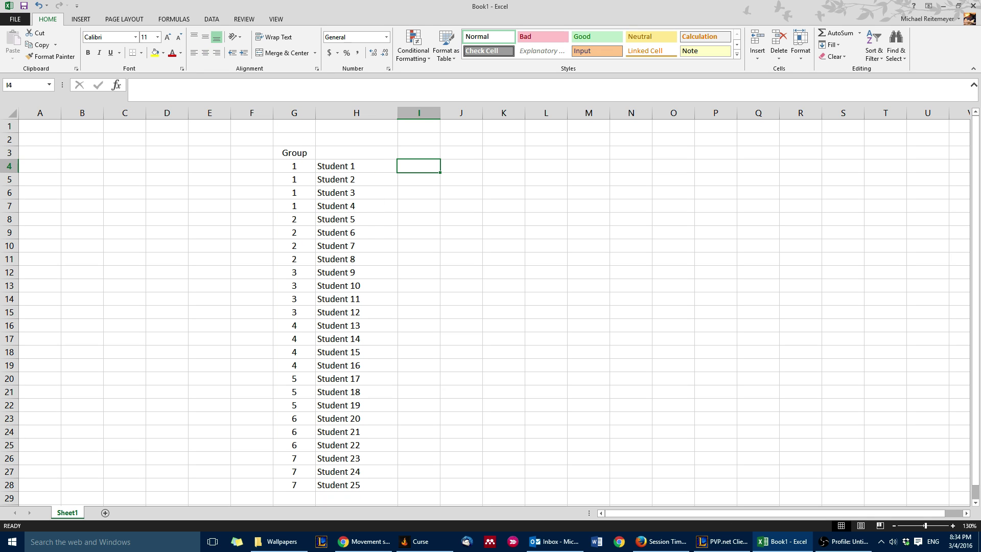
pyautogui.write('=')
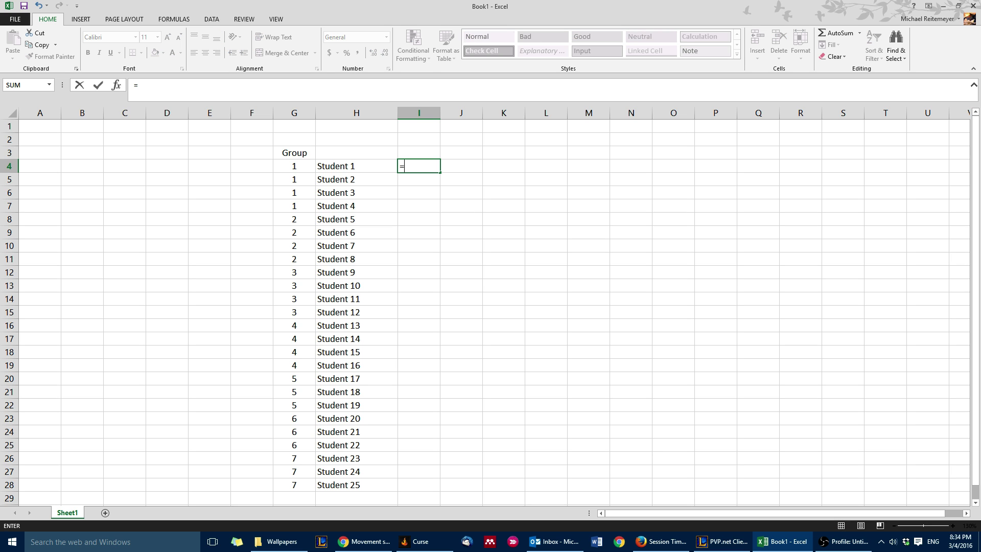
pyautogui.write('rand')
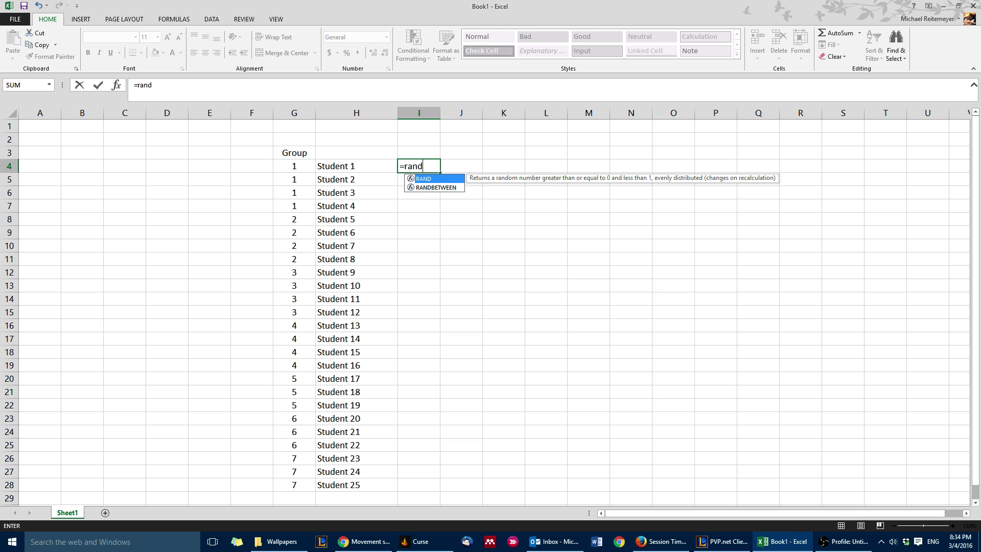
pyautogui.press('Return')
pyautogui.press('Up')
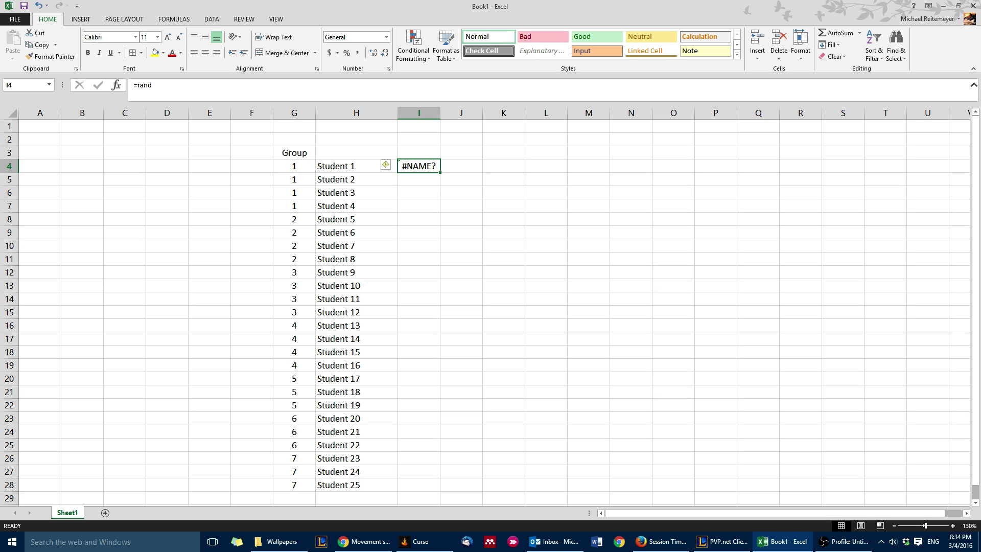
pyautogui.press('F2')
pyautogui.write('()')
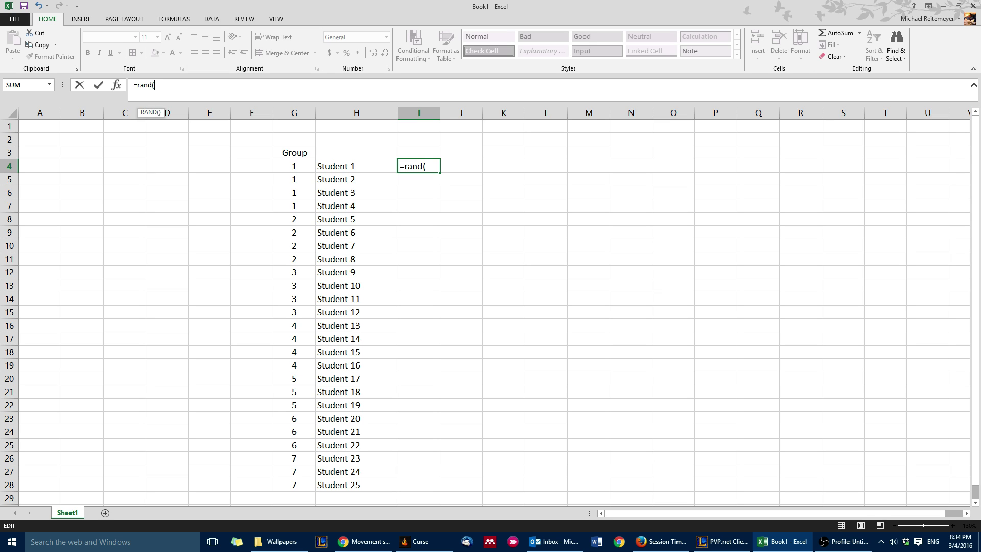
pyautogui.press('Return')
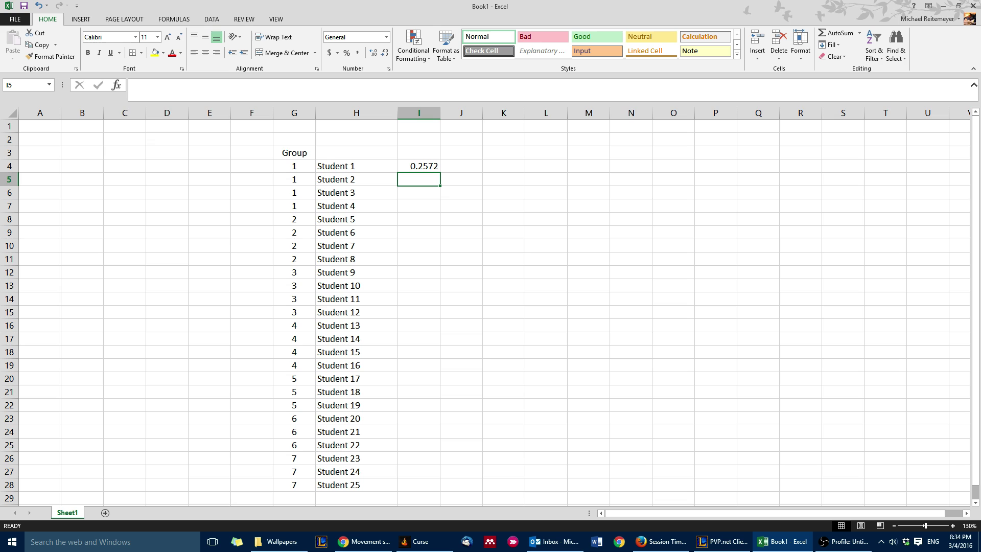
# Fill the =RAND() formula from I4 down to I28 so every student has a random number
pyautogui.click(419, 166)
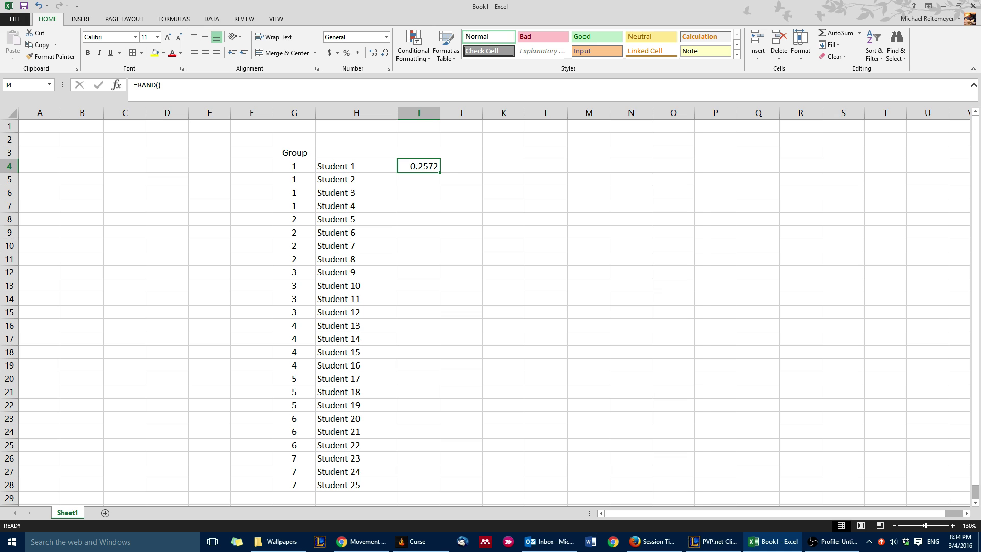
pyautogui.doubleClick(440, 173)
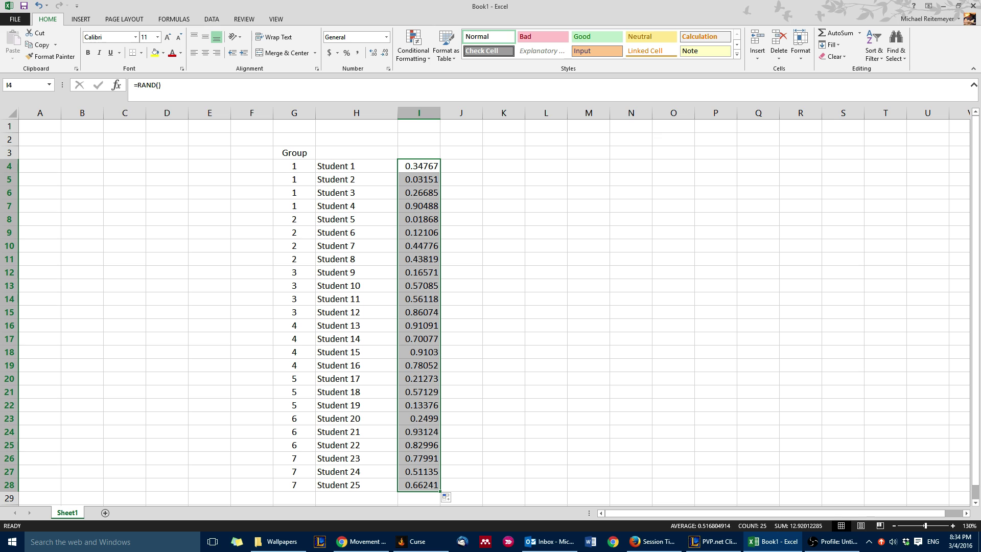
pyautogui.click(419, 325)
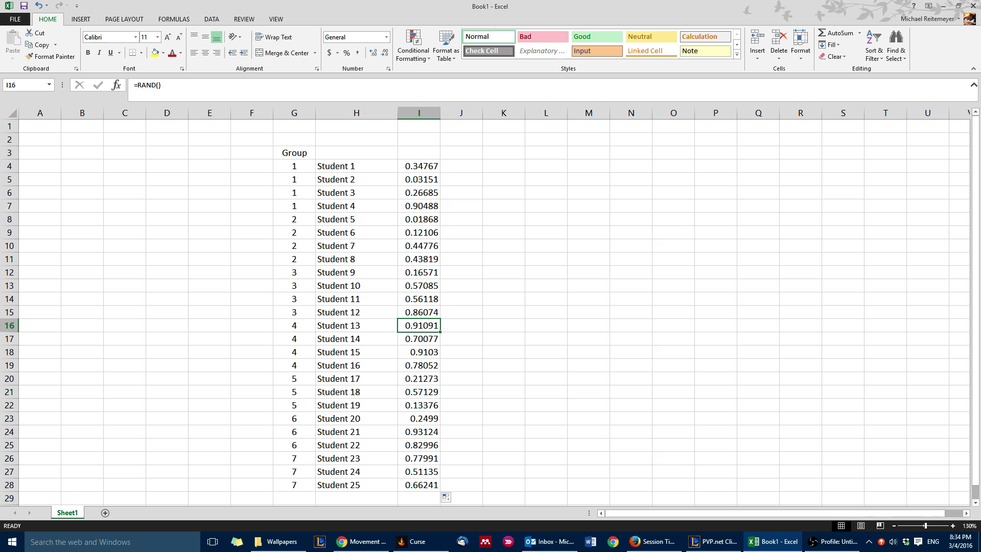
# Add filters to the student and random-number columns H and I, and sort column I from smallest to largest
pyautogui.moveTo(356, 113); pyautogui.dragTo(427, 113)
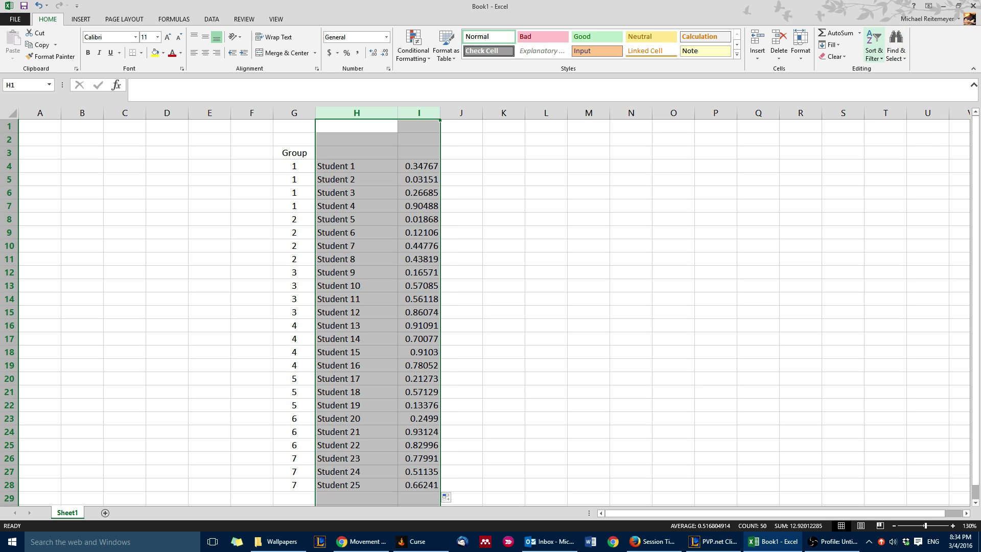
pyautogui.click(874, 50)
pyautogui.click(888, 107)
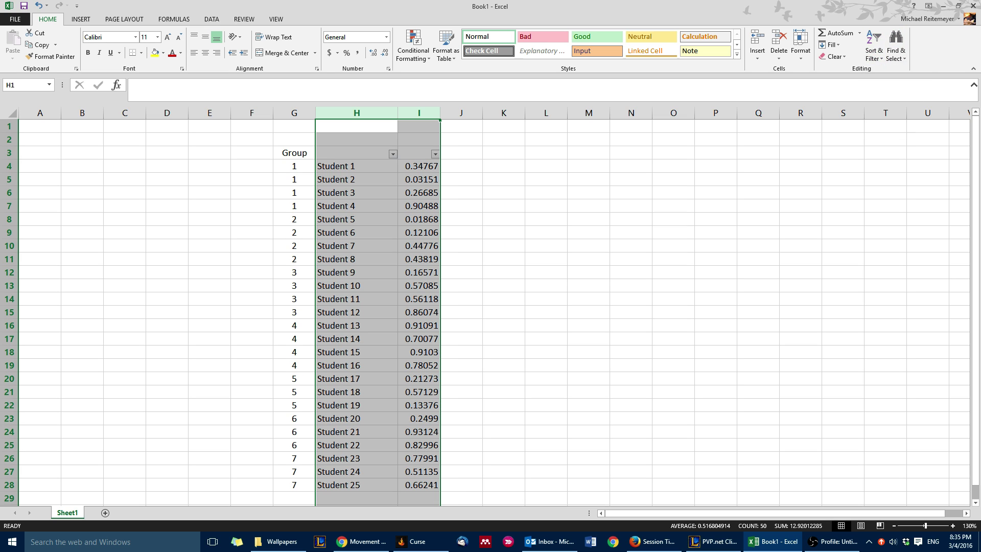
pyautogui.click(504, 311)
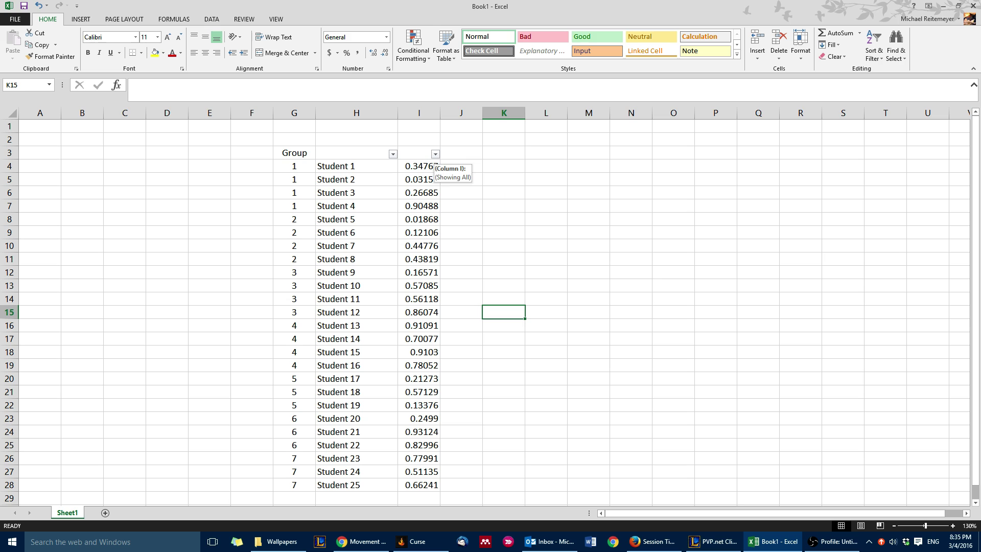
pyautogui.click(435, 154)
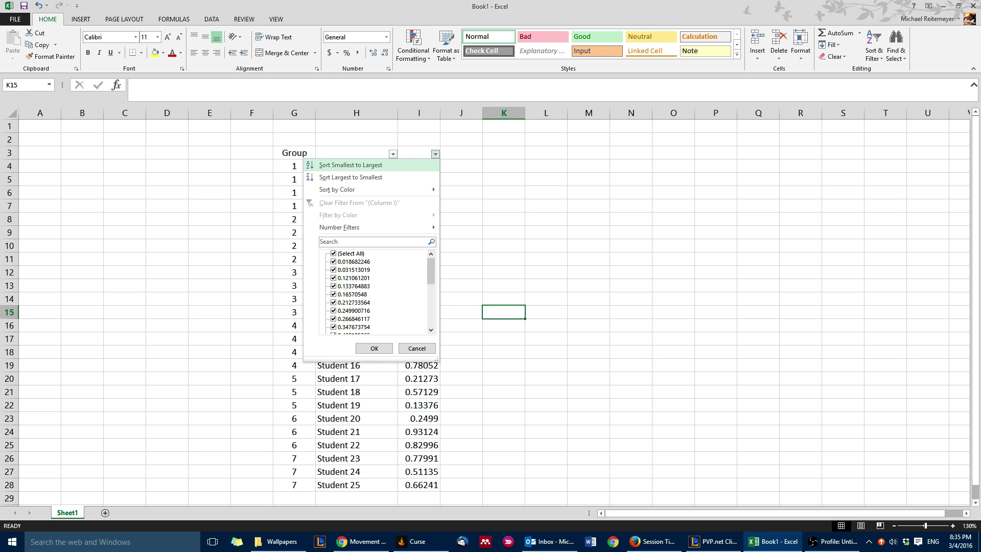
pyautogui.click(351, 165)
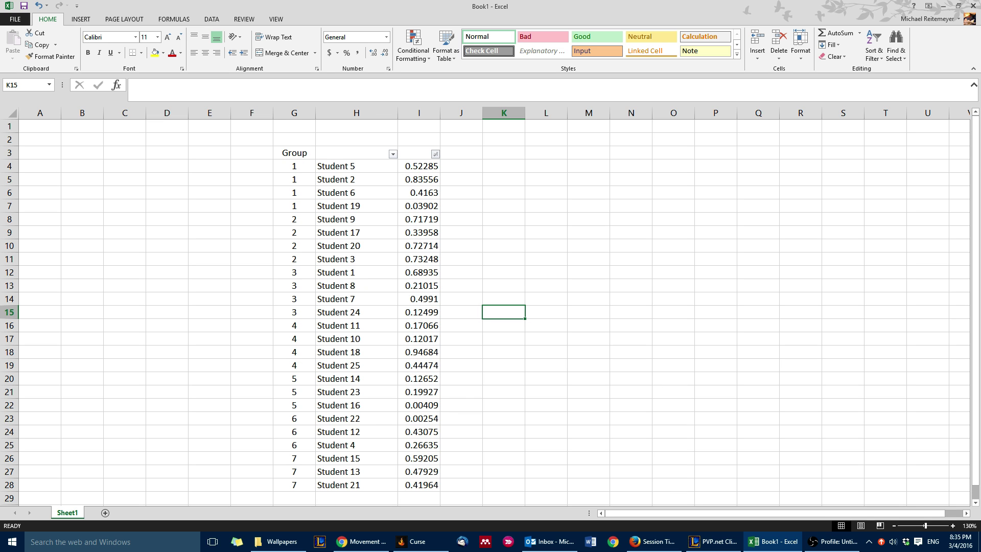
# Highlight the rows of groups 1 and 2 to examine which students are assigned to them
pyautogui.moveTo(294, 166); pyautogui.dragTo(357, 206)
pyautogui.click(294, 219)
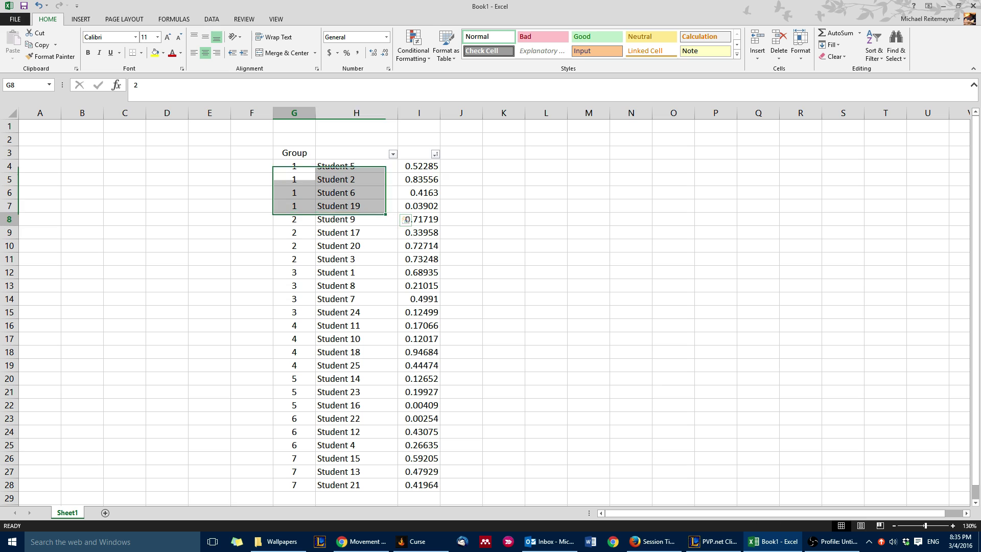
pyautogui.moveTo(294, 219); pyautogui.dragTo(356, 260)
pyautogui.click(356, 220)
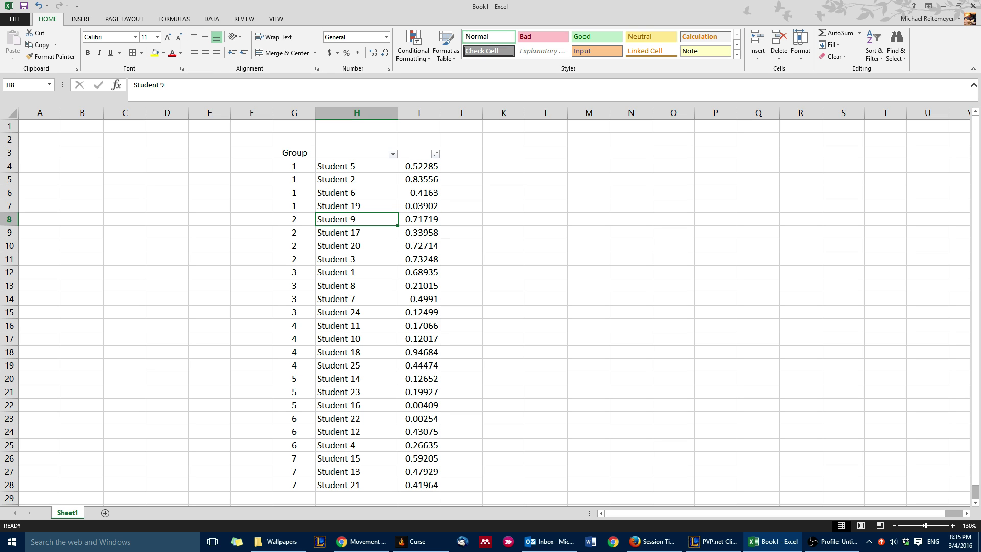
# Reshuffle the students three times by sorting column I smallest to largest, re-entering a cell to recalculate before the first and last sorts
pyautogui.doubleClick(356, 166)
pyautogui.press('Return')
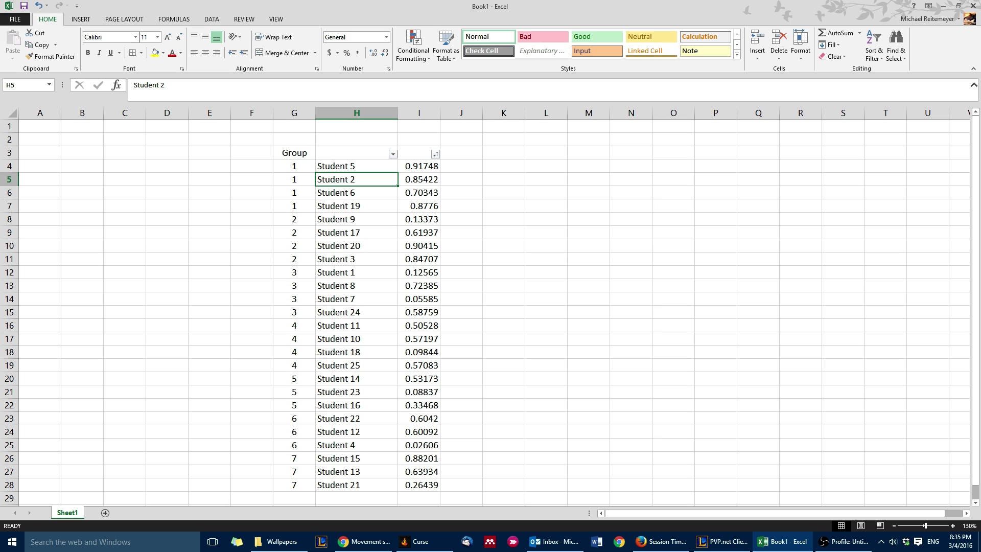
pyautogui.click(435, 154)
pyautogui.click(351, 164)
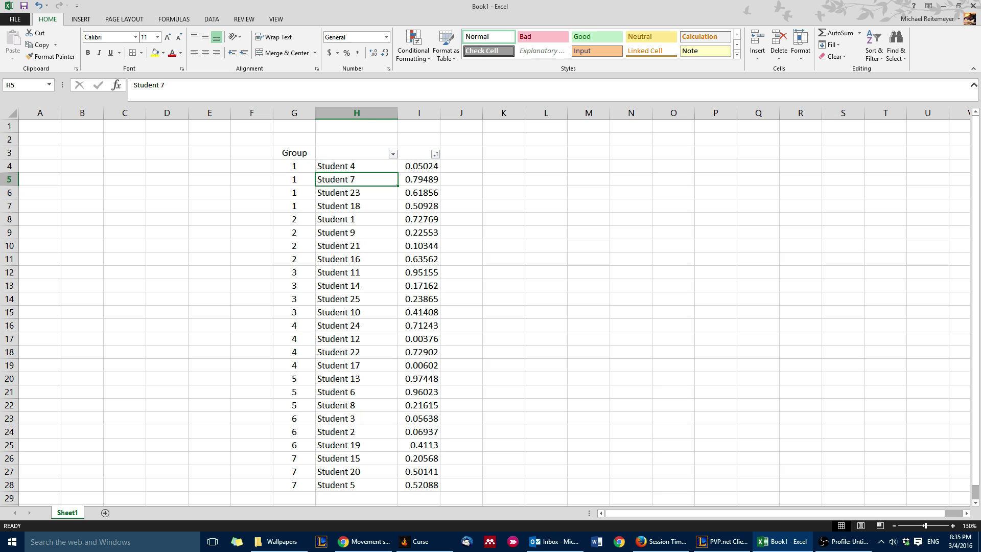
pyautogui.click(435, 154)
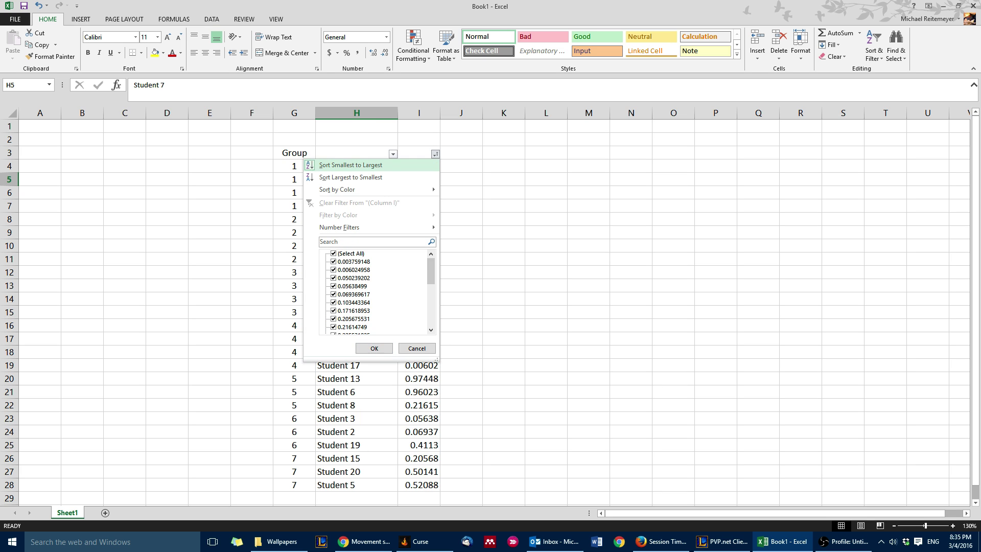
pyautogui.click(350, 164)
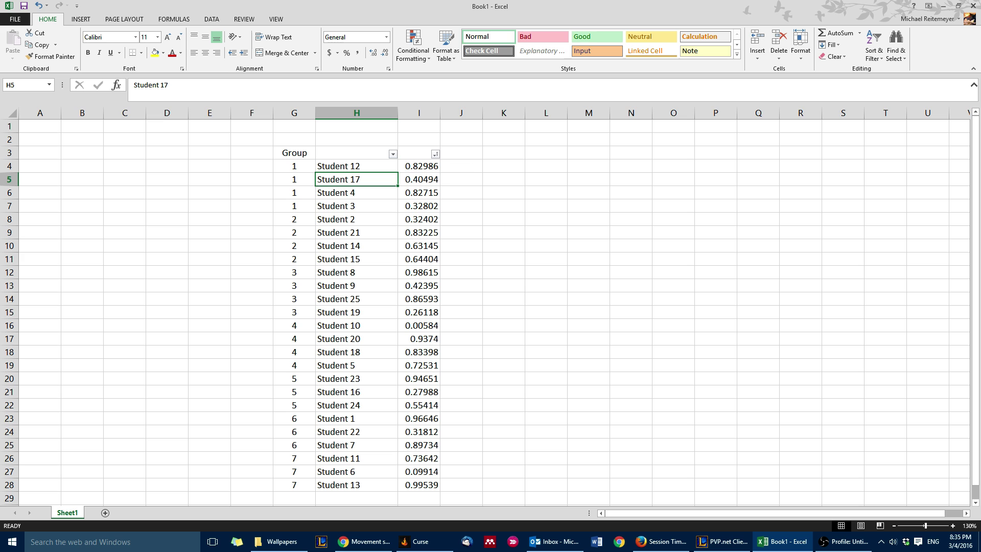
pyautogui.doubleClick(419, 166)
pyautogui.press('Return')
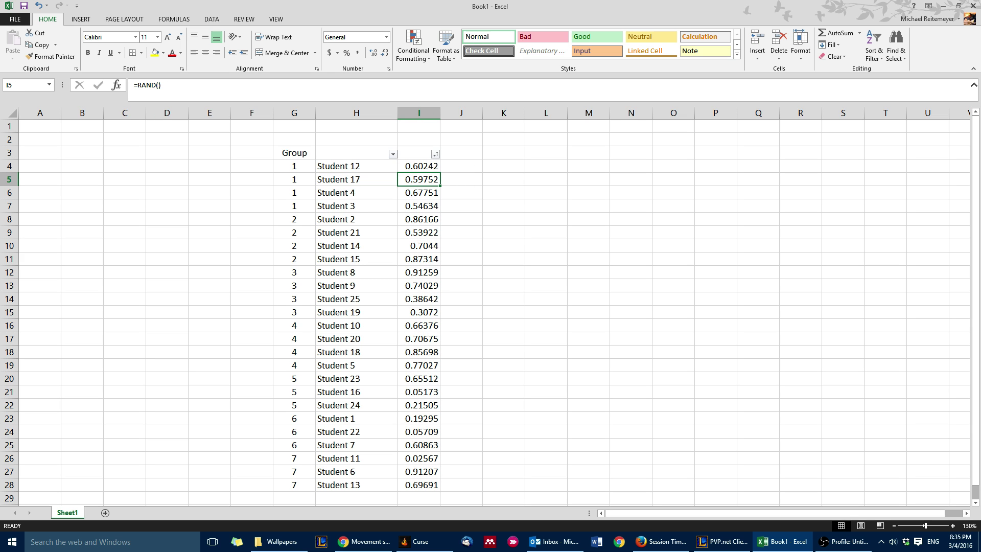
pyautogui.click(435, 153)
pyautogui.click(351, 164)
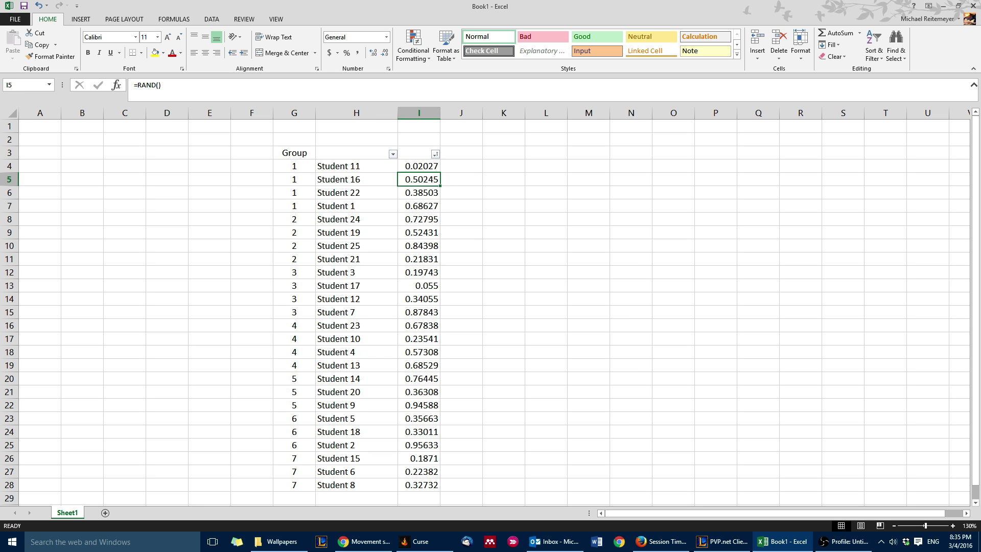
# Apply outside borders around the rows of groups 1, 2 and 3 across columns G to I
pyautogui.moveTo(294, 166); pyautogui.dragTo(419, 206)
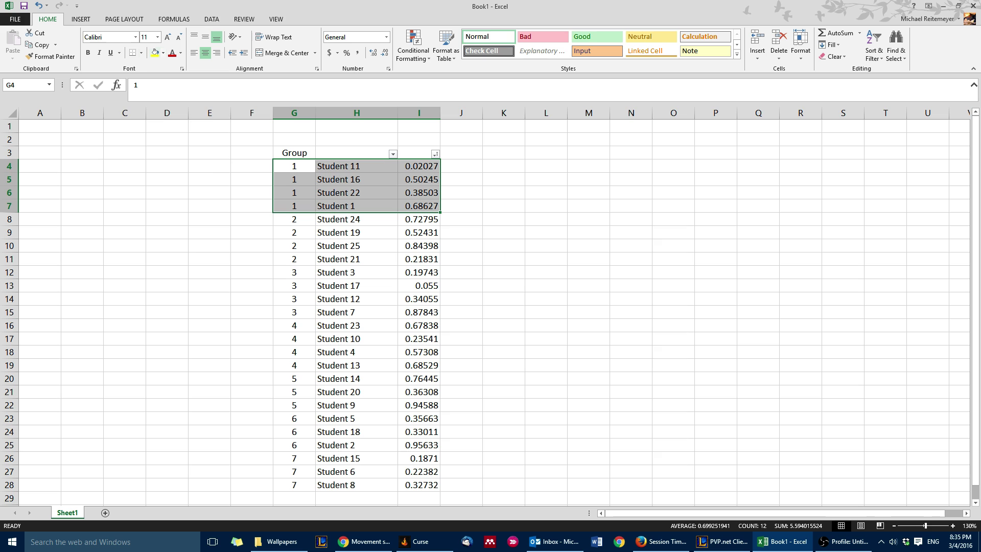
pyautogui.click(141, 53)
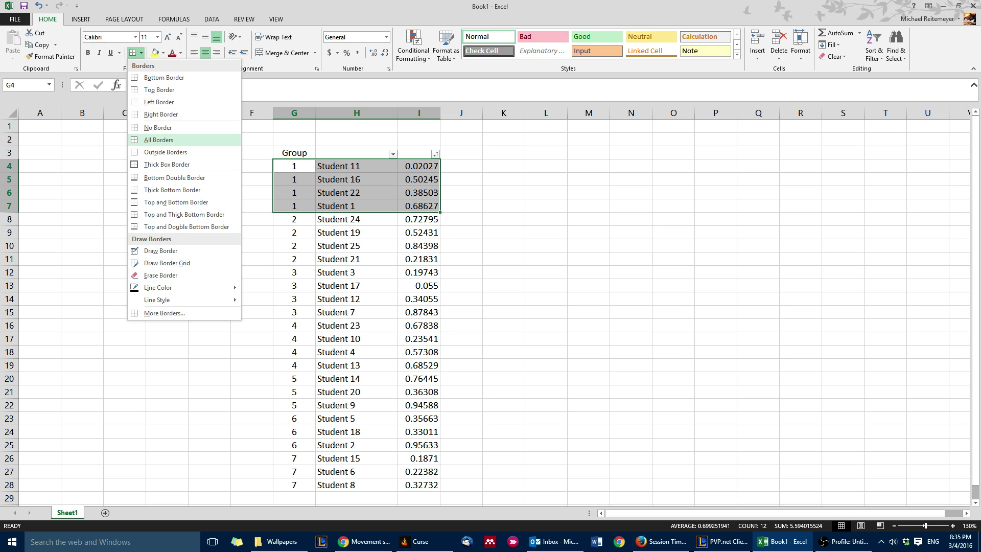
pyautogui.click(165, 152)
pyautogui.moveTo(294, 219); pyautogui.dragTo(419, 259)
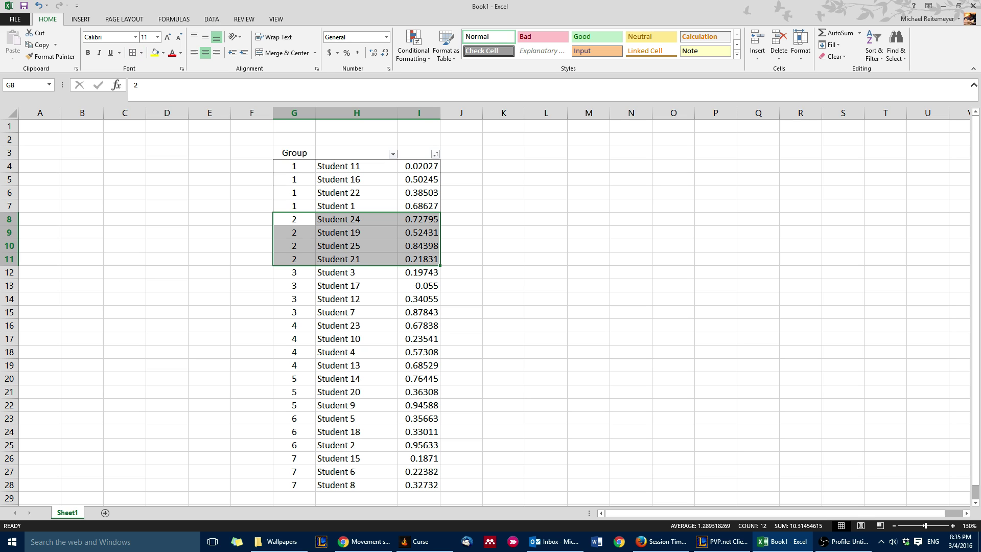
pyautogui.moveTo(294, 272); pyautogui.dragTo(424, 312)
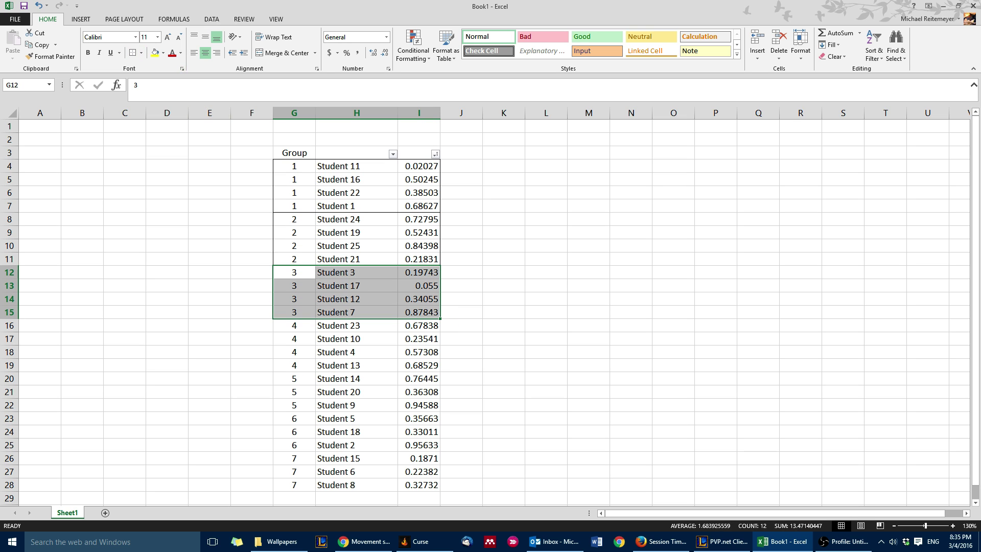
pyautogui.click(133, 52)
pyautogui.click(252, 352)
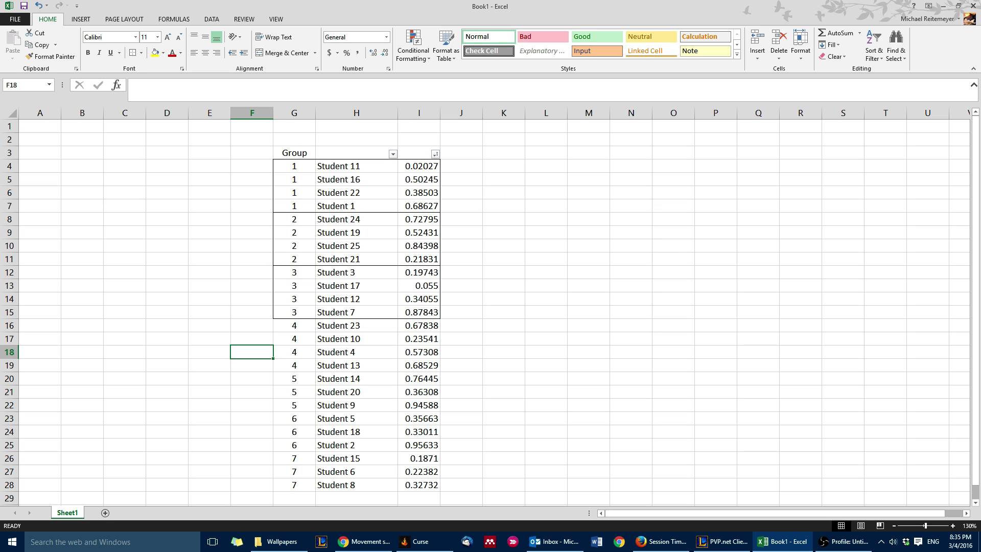
# Widen column F and enter the roles faciliator, clarifier, spokesperson and liason in F4 to F7 beside group 1
pyautogui.click(252, 166)
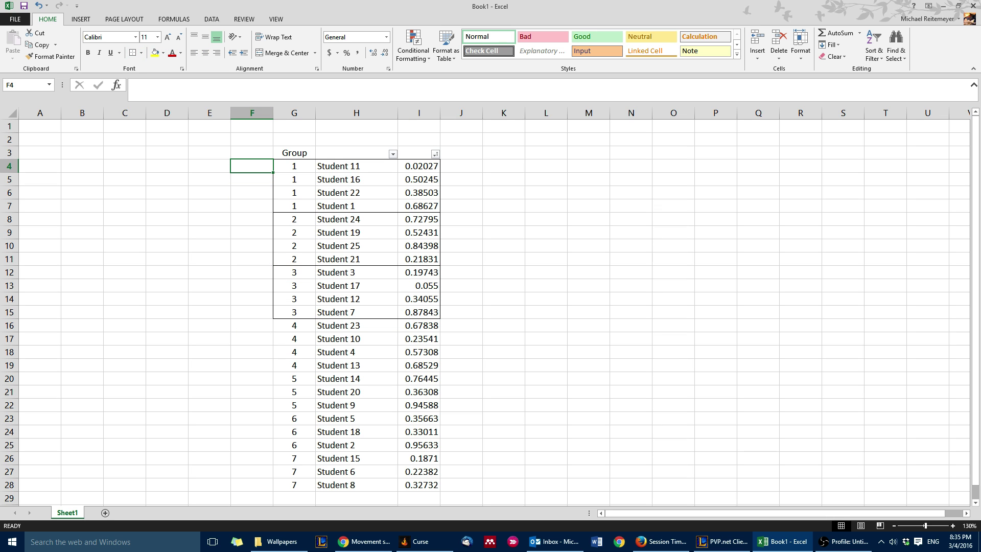
pyautogui.moveTo(230, 113); pyautogui.dragTo(278, 113)
pyautogui.write('f')
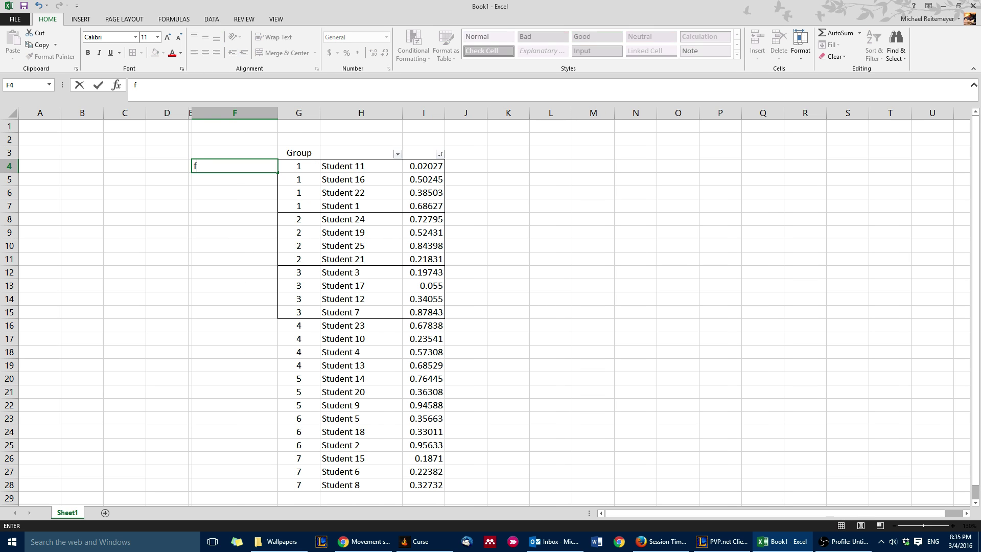
pyautogui.write('aciliator')
pyautogui.press('Return')
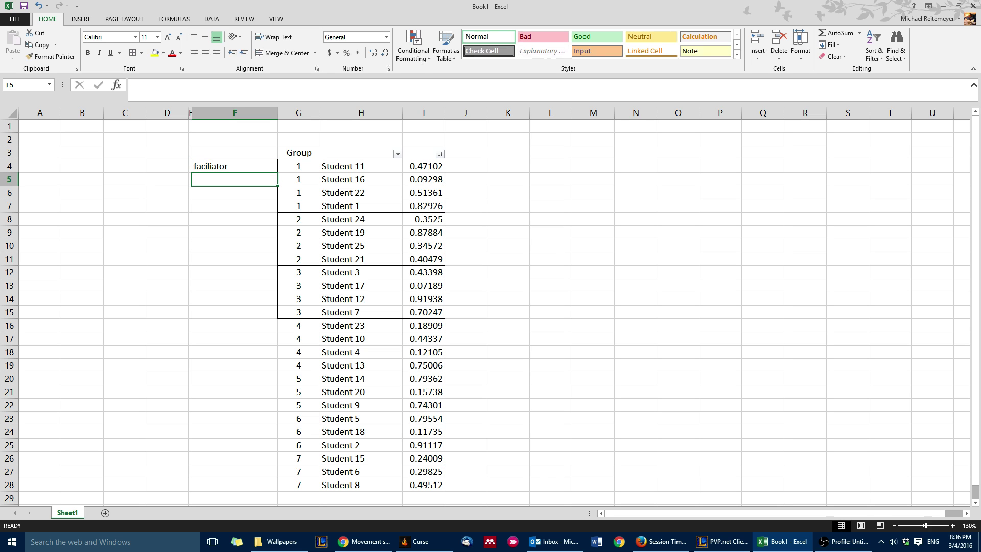
pyautogui.write('clarifier')
pyautogui.press('Return')
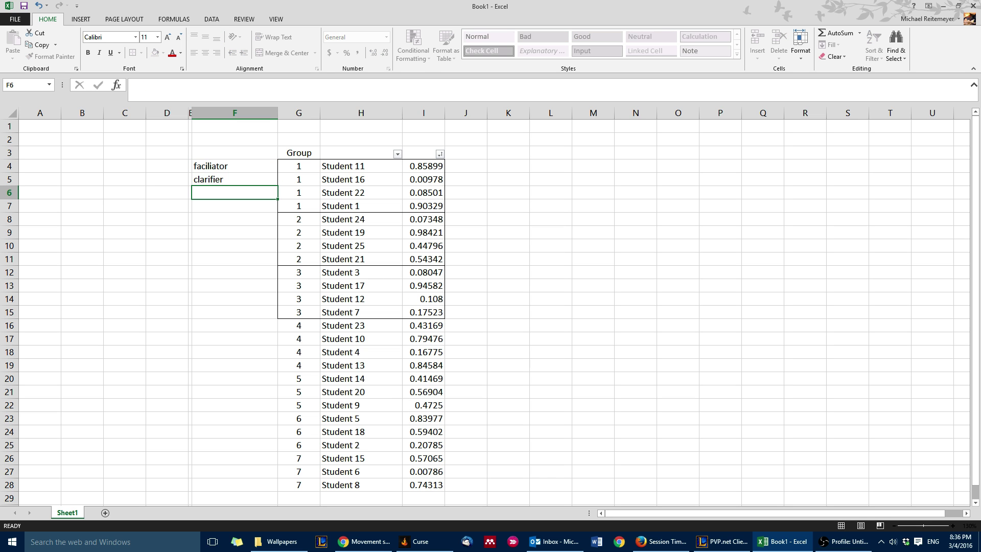
pyautogui.write('spokesperson')
pyautogui.press('Return')
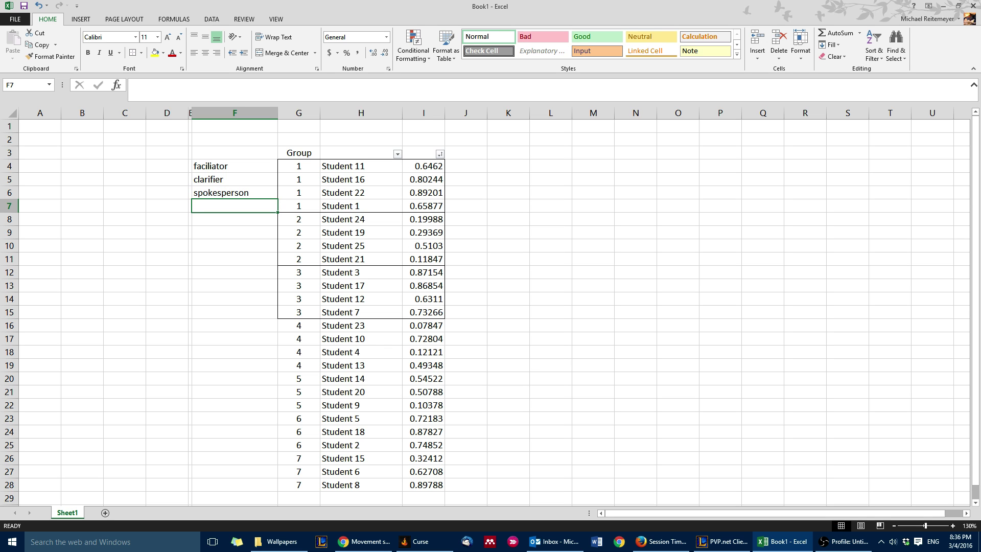
pyautogui.write('liason')
pyautogui.press('Return')
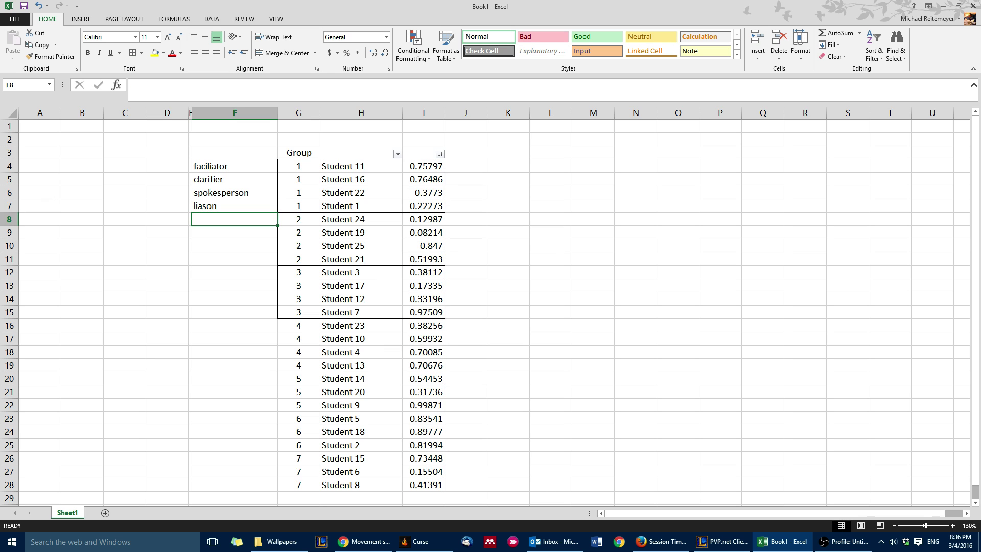
# Autofit column F and copy the four roles from F4:F7 repeatedly down through F23
pyautogui.doubleClick(278, 112)
pyautogui.moveTo(223, 166); pyautogui.dragTo(222, 207)
pyautogui.hotkey('ctrl', 'c')
pyautogui.click(222, 220)
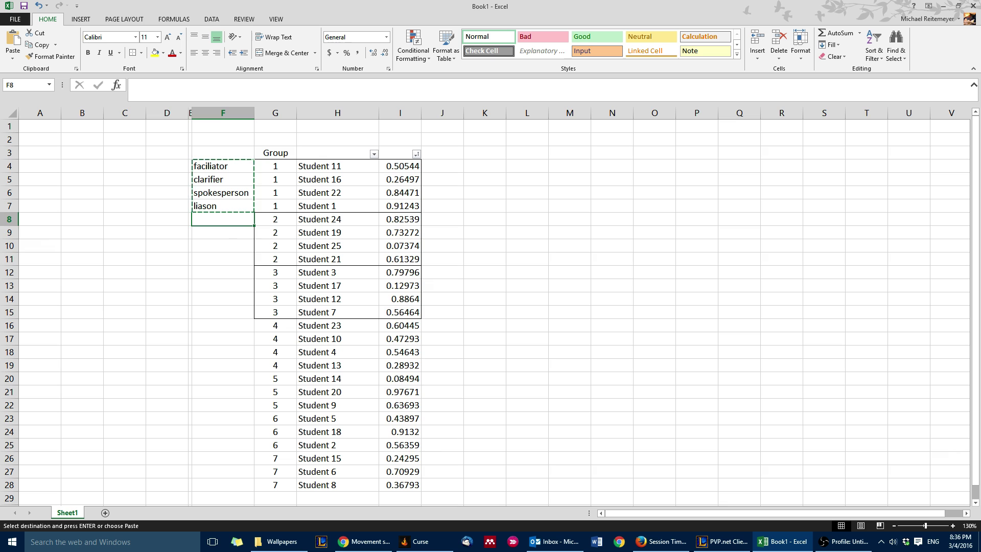
pyautogui.hotkey('ctrl', 'v')
pyautogui.click(222, 272)
pyautogui.hotkey('ctrl', 'v')
pyautogui.press('ctrl')
pyautogui.press('Escape')
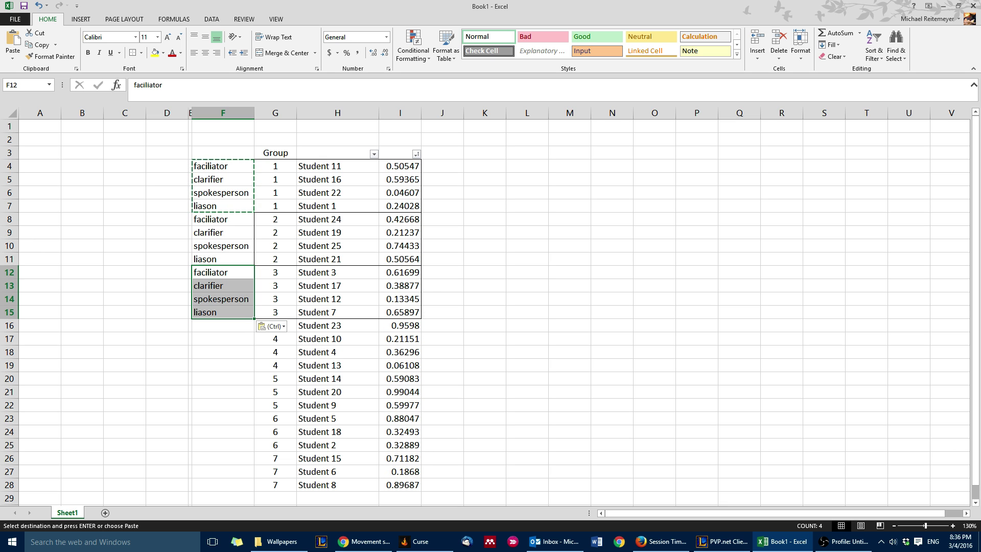
pyautogui.click(223, 325)
pyautogui.hotkey('ctrl', 'v')
pyautogui.click(223, 379)
pyautogui.hotkey('ctrl', 'v')
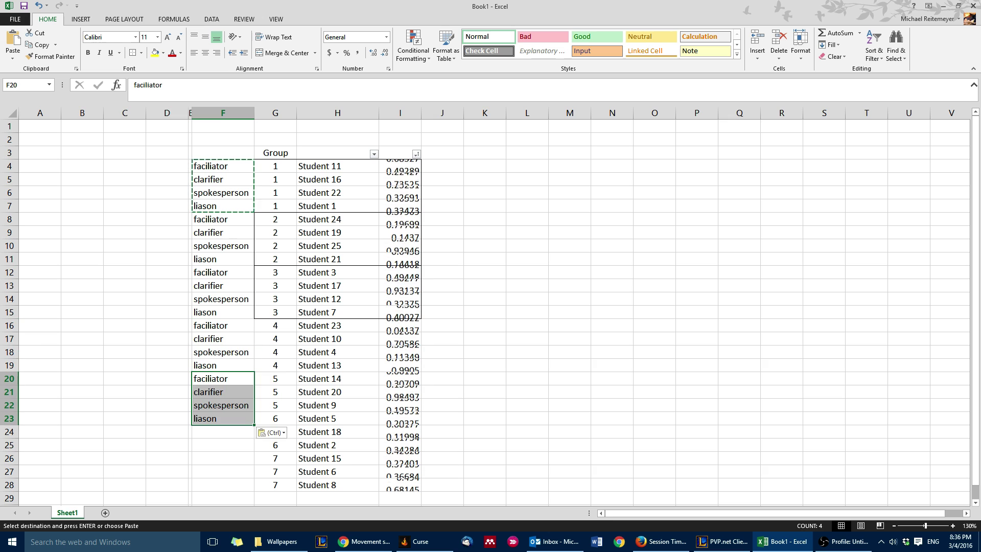
pyautogui.doubleClick(223, 419)
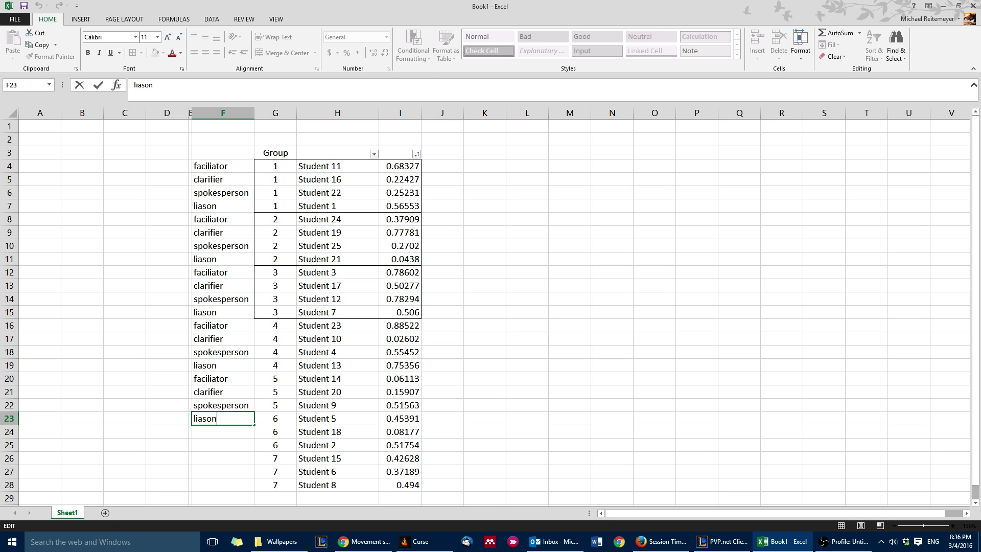
pyautogui.click(223, 392)
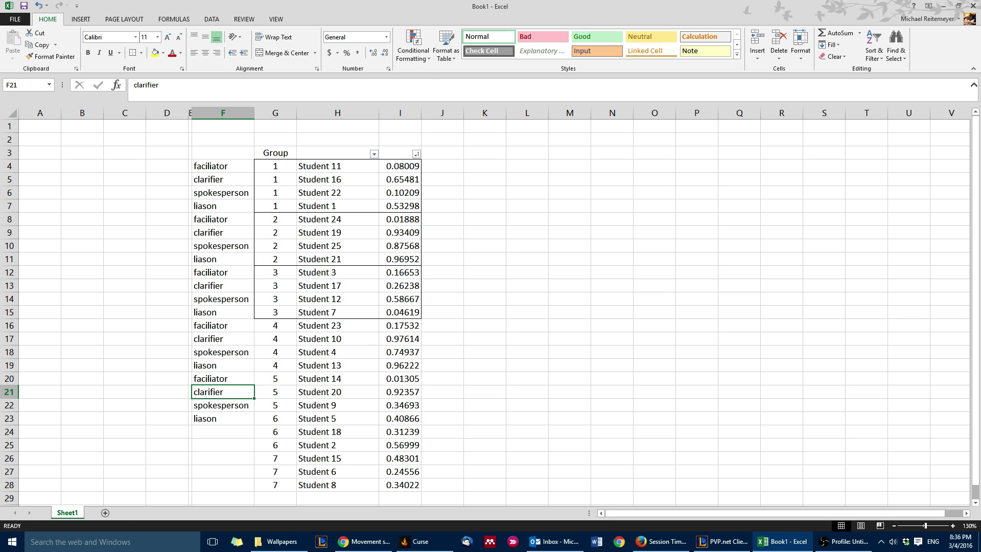
# Recalculate the random numbers by re-entering H4, and sort column I from smallest to largest to reshuffle the students
pyautogui.doubleClick(337, 166)
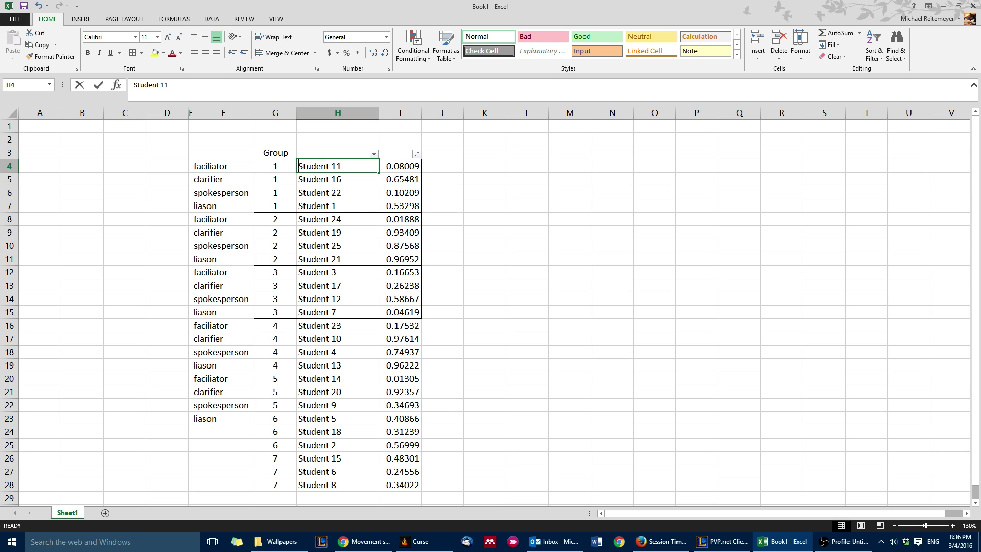
pyautogui.press('Return')
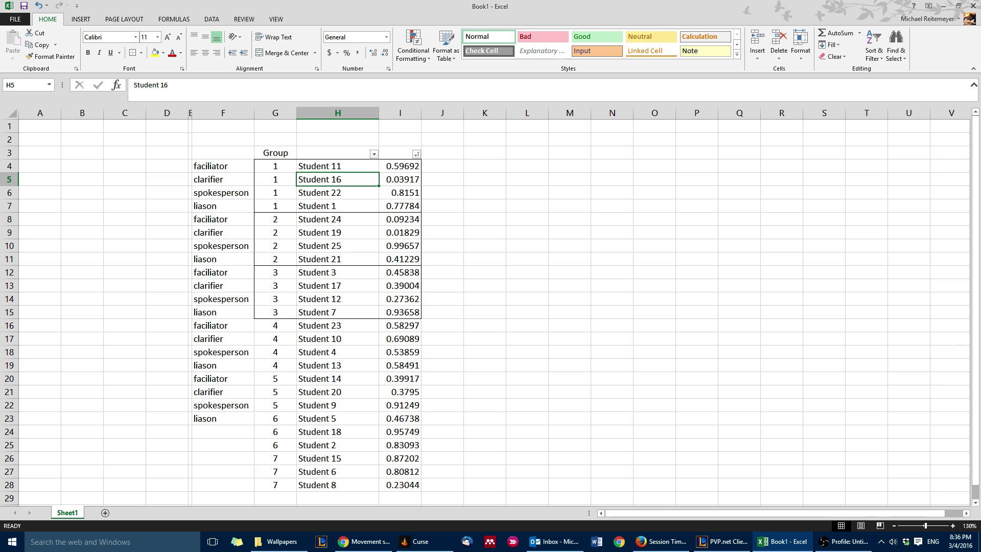
pyautogui.click(417, 154)
pyautogui.click(327, 166)
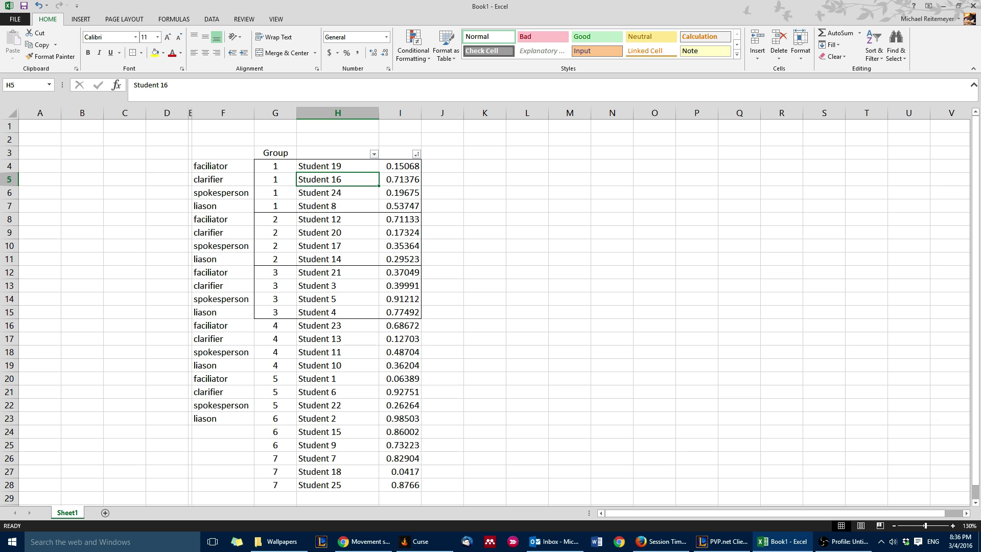
# Fill group 1's role, group number and student cells F4:H7 with light orange
pyautogui.moveTo(223, 166); pyautogui.dragTo(276, 206)
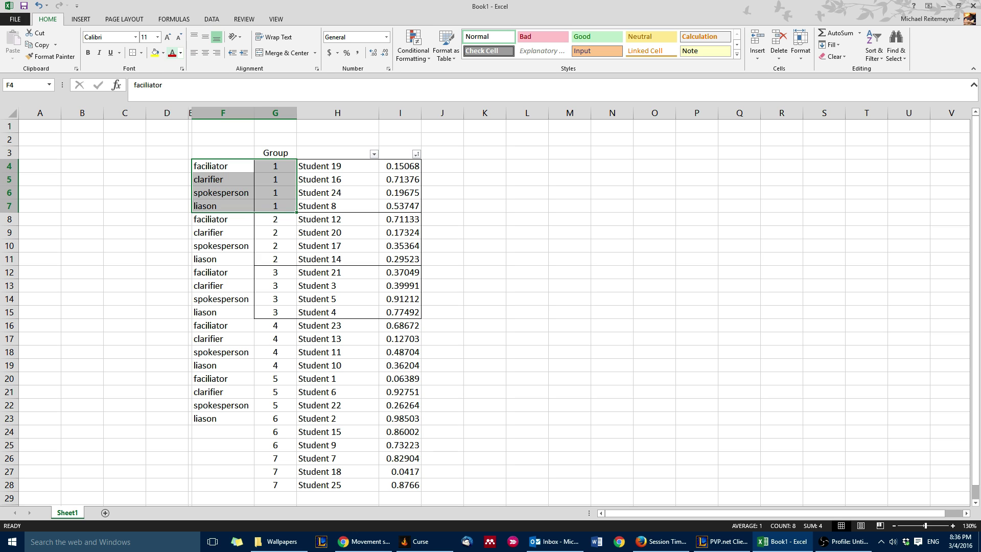
pyautogui.click(163, 53)
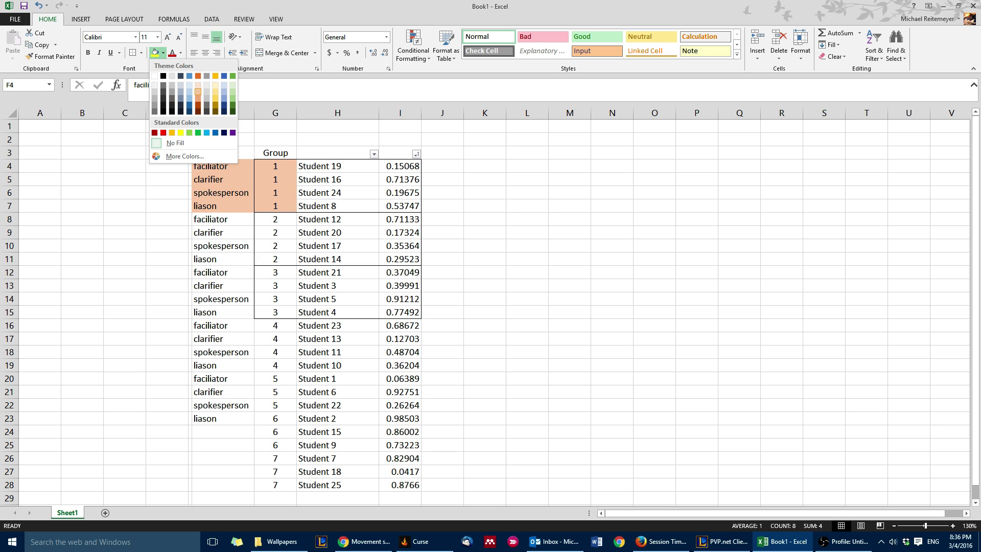
pyautogui.click(198, 92)
pyautogui.moveTo(215, 219); pyautogui.dragTo(276, 260)
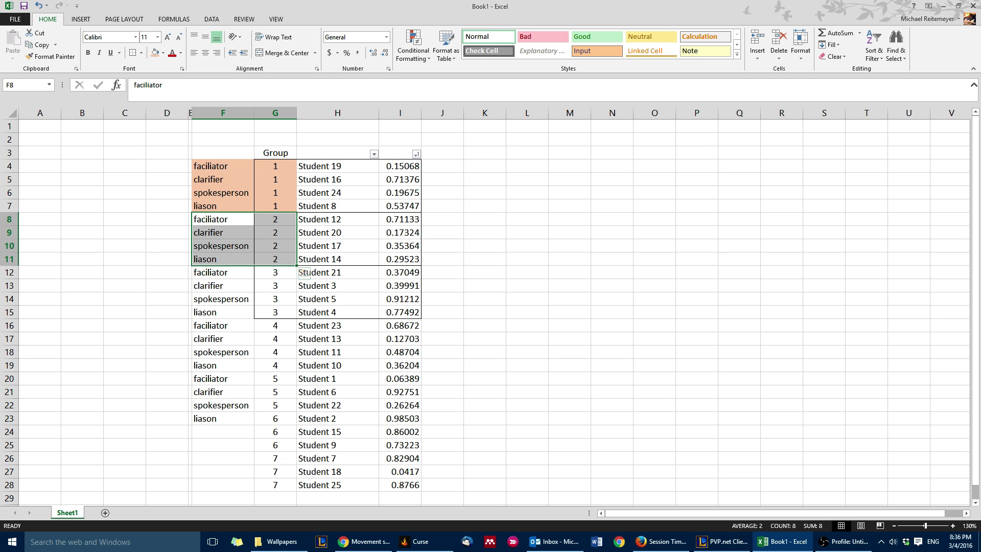
pyautogui.moveTo(210, 166); pyautogui.dragTo(338, 206)
pyautogui.click(155, 52)
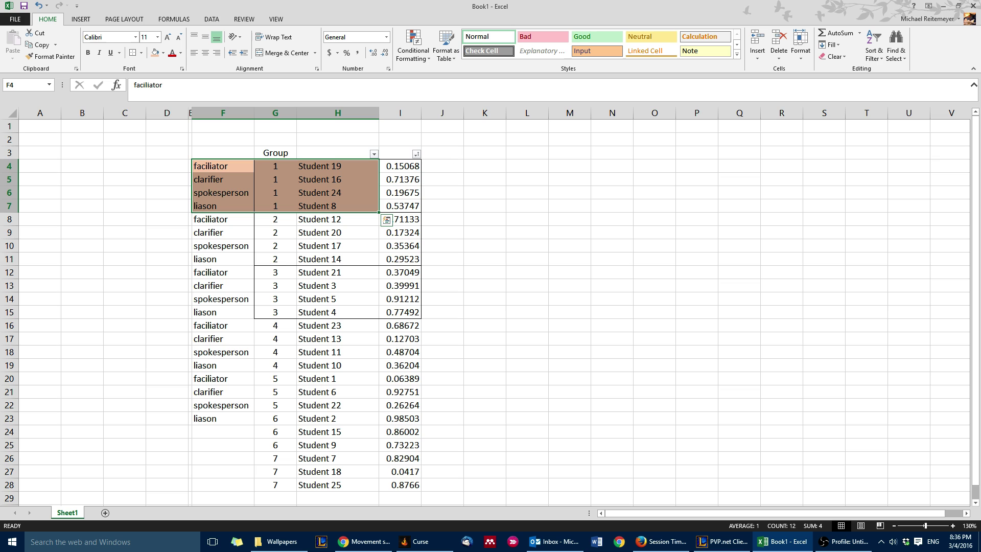
# Try another reshuffle by re-entering H4 and sorting column I smallest to largest, and undo that sort
pyautogui.click(338, 166)
pyautogui.press('Return')
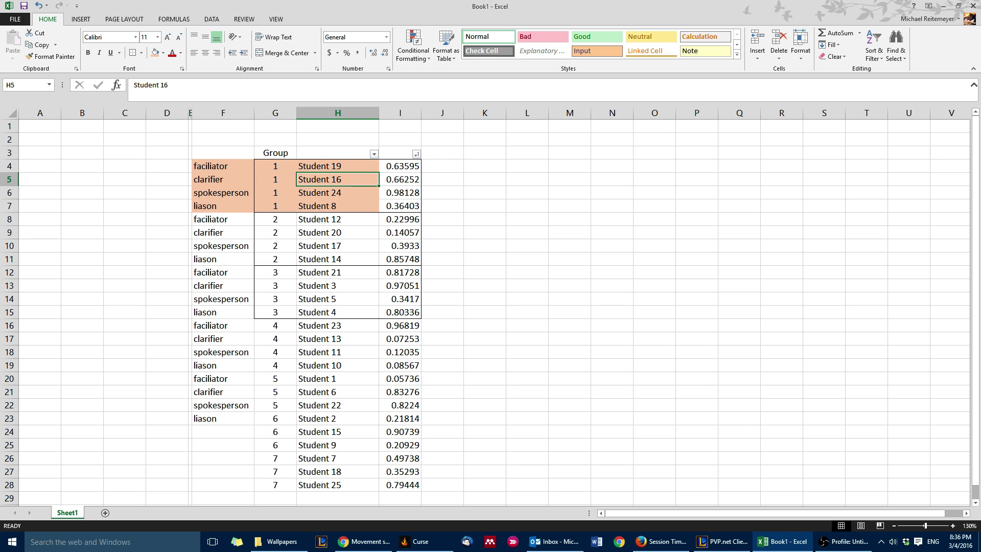
pyautogui.click(416, 153)
pyautogui.click(330, 164)
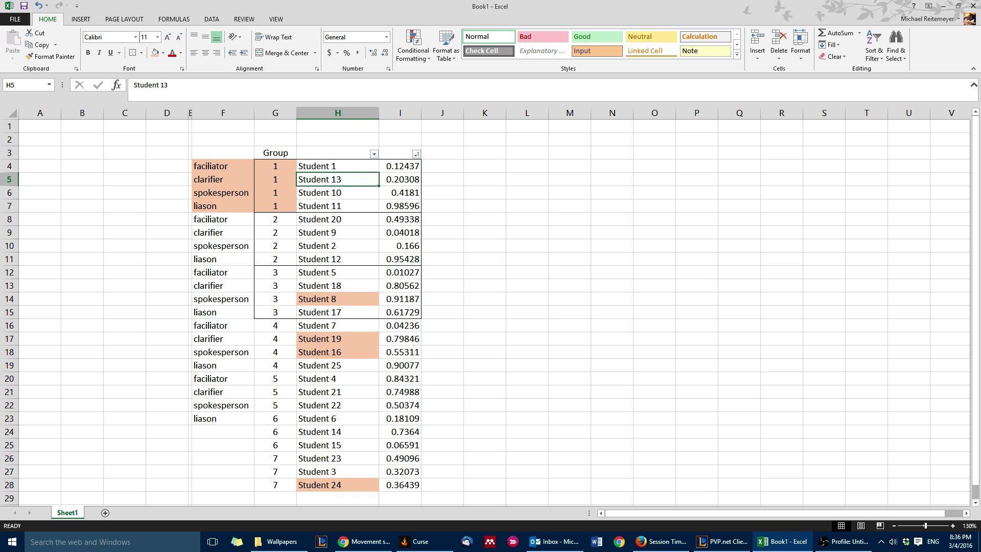
pyautogui.hotkey('ctrl', 'z')
pyautogui.click(223, 259)
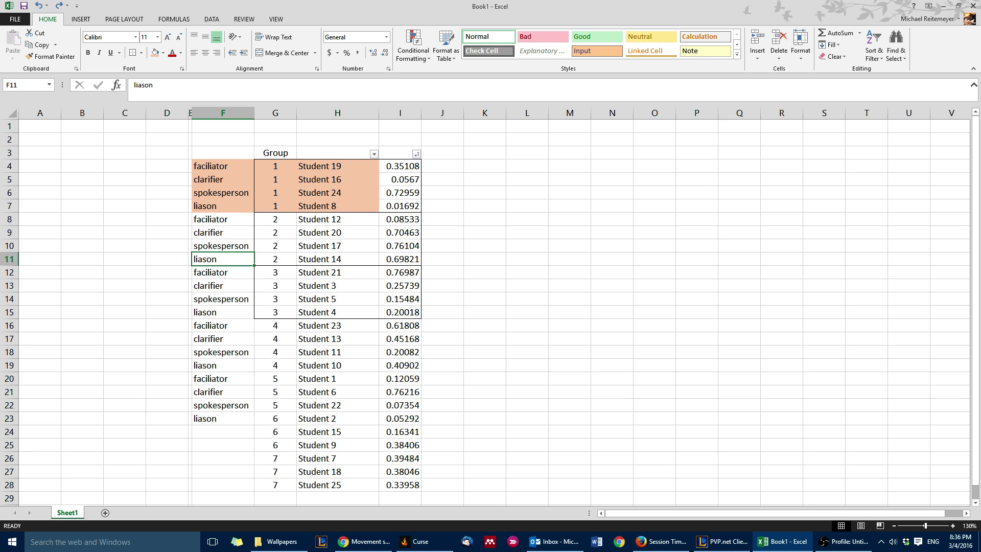
# Bold the roles and group numbers of groups 1 and 3 in columns F and G
pyautogui.moveTo(223, 166); pyautogui.dragTo(276, 206)
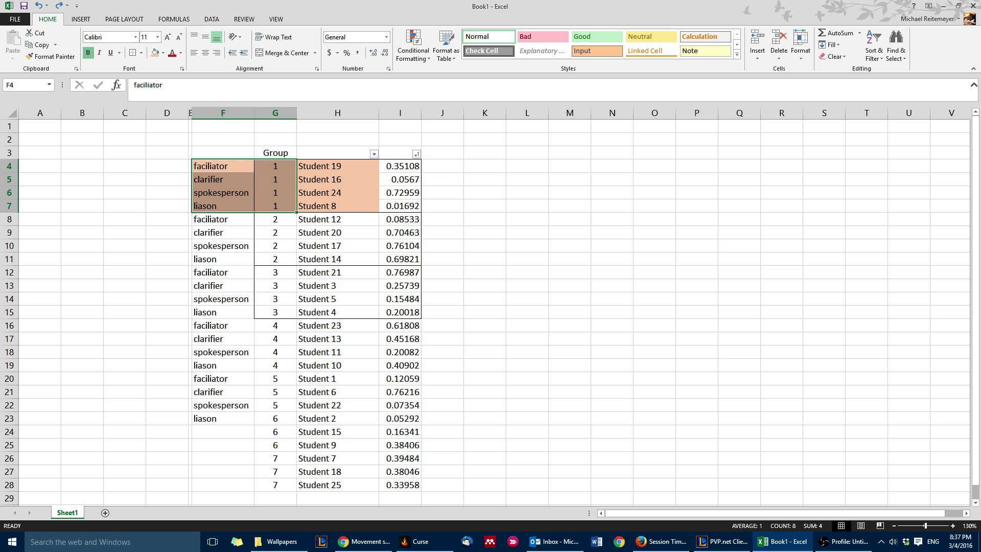
pyautogui.click(88, 53)
pyautogui.moveTo(223, 272); pyautogui.dragTo(276, 311)
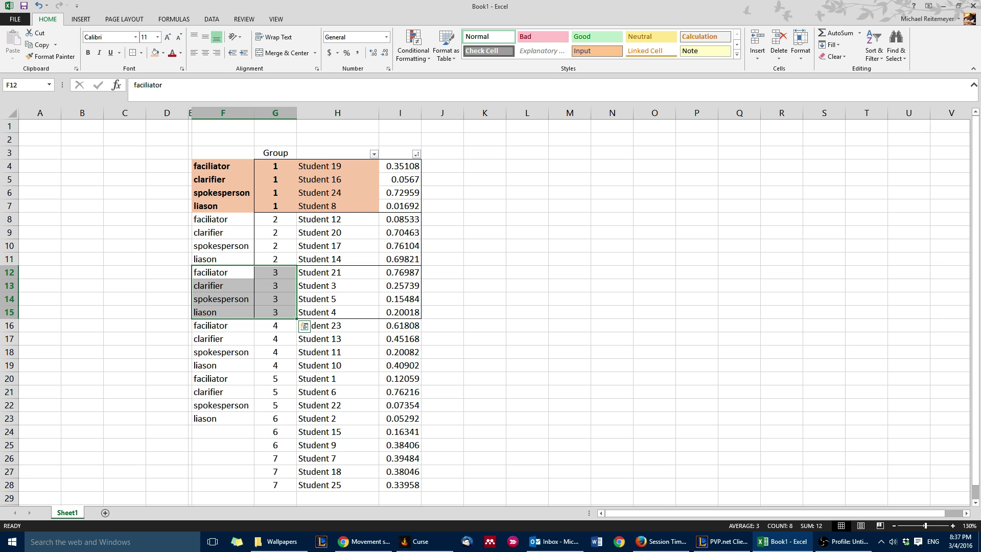
pyautogui.click(88, 53)
pyautogui.click(527, 338)
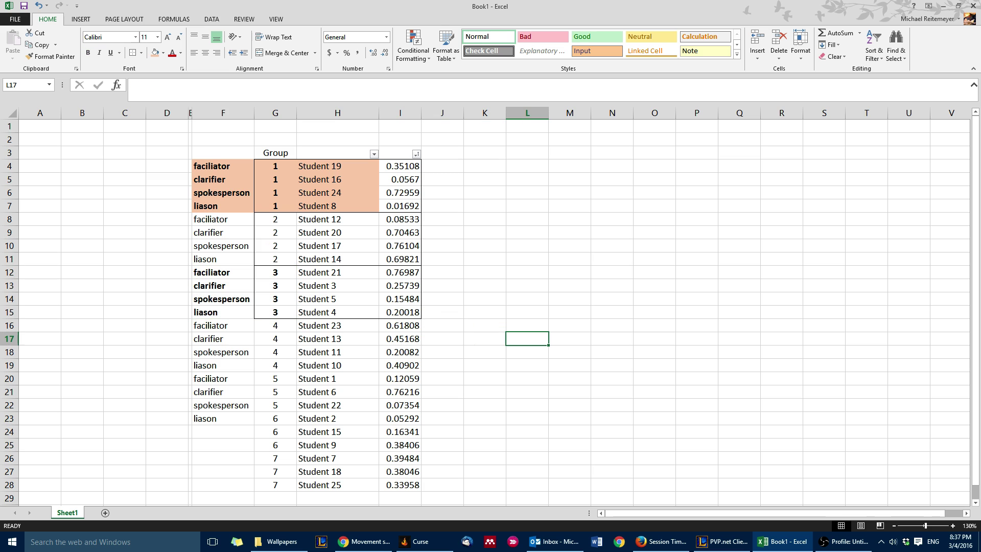